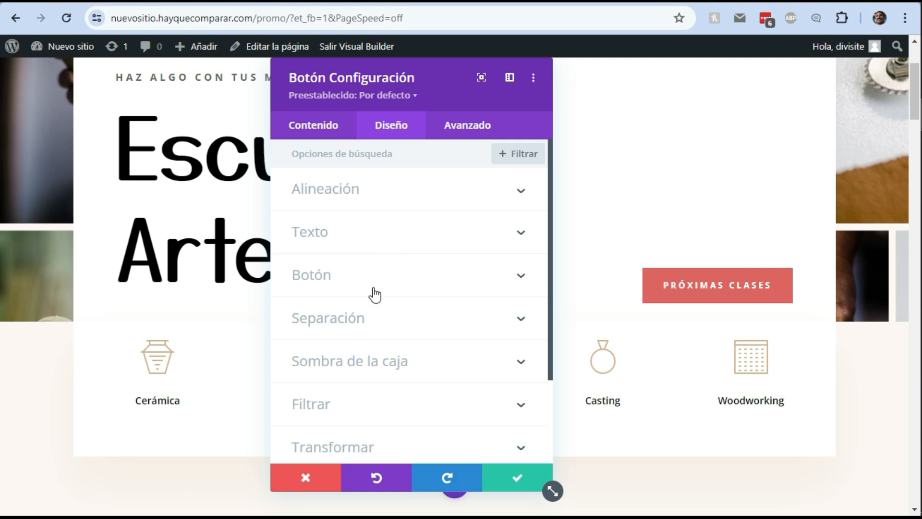
Try the first box shadow preset on the Próximas Clases button and discard the button's changes
scroll(375, 295, down, 2)
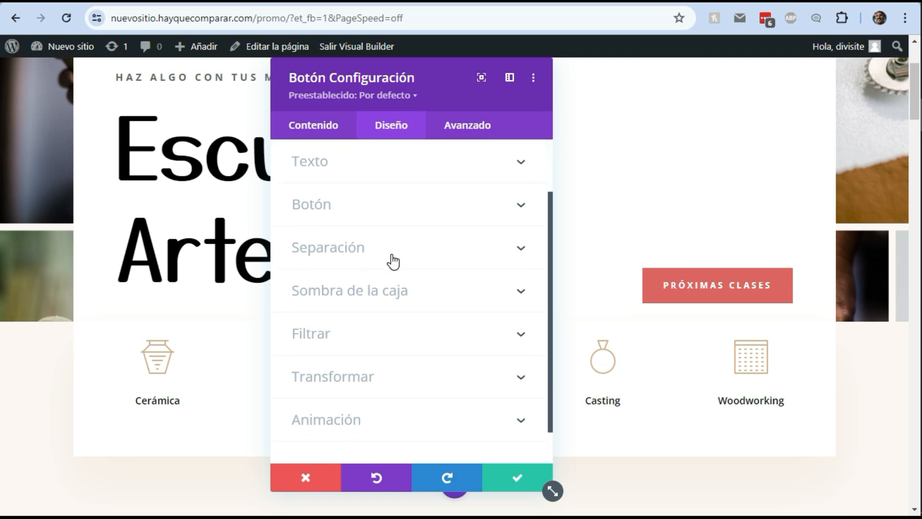
scroll(393, 262, down, 1)
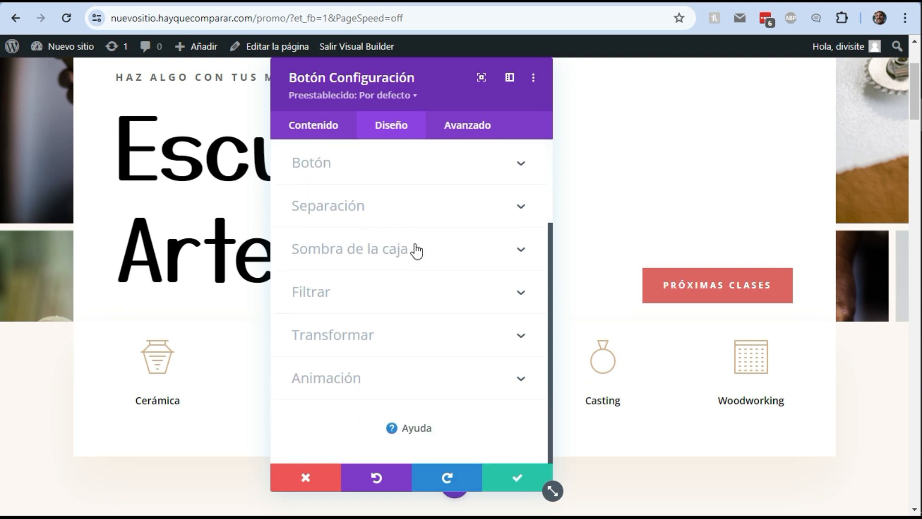
click(370, 256)
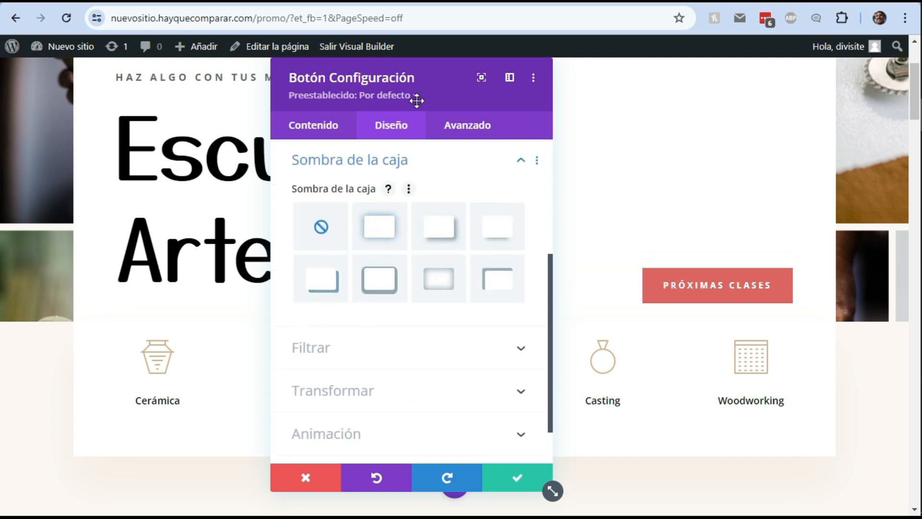
drag(422, 77, 270, 79)
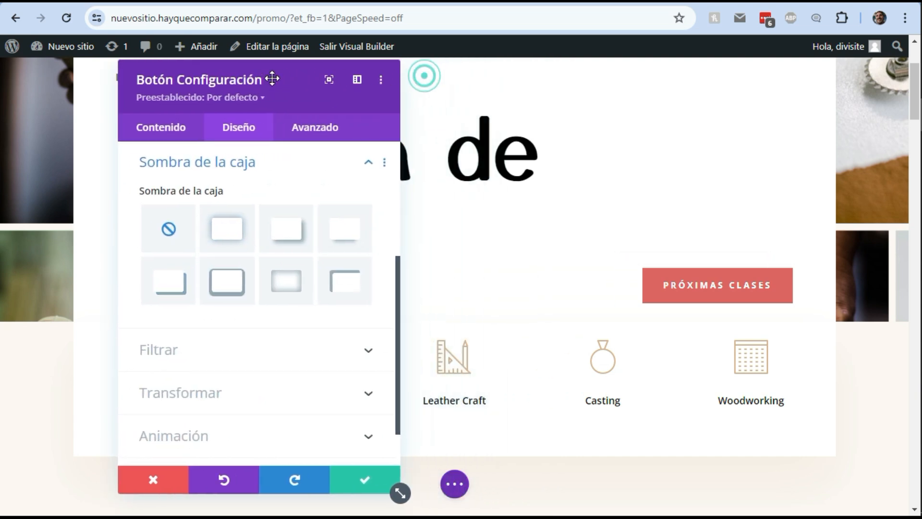
click(233, 232)
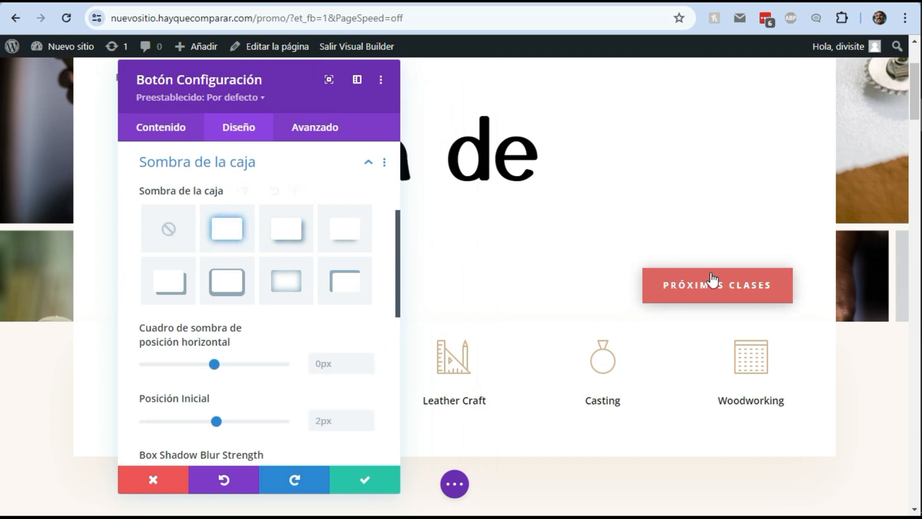
scroll(804, 272, down, 2)
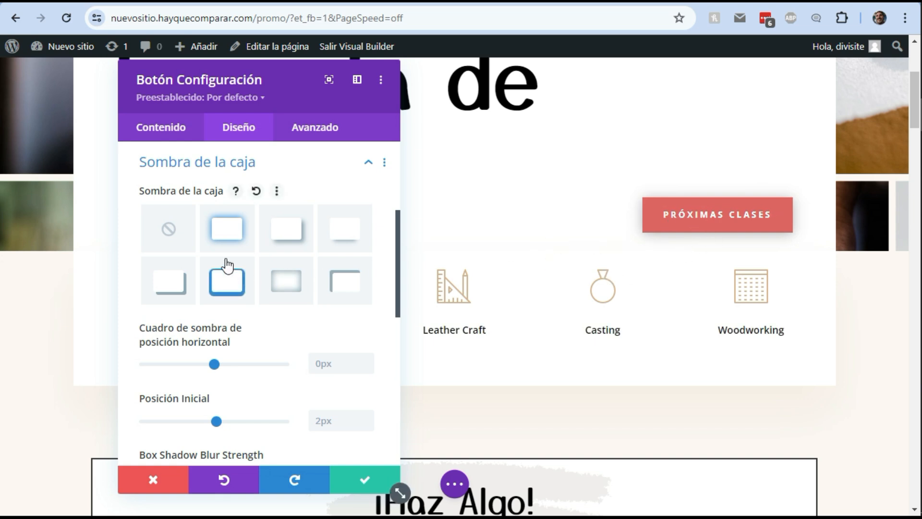
click(154, 481)
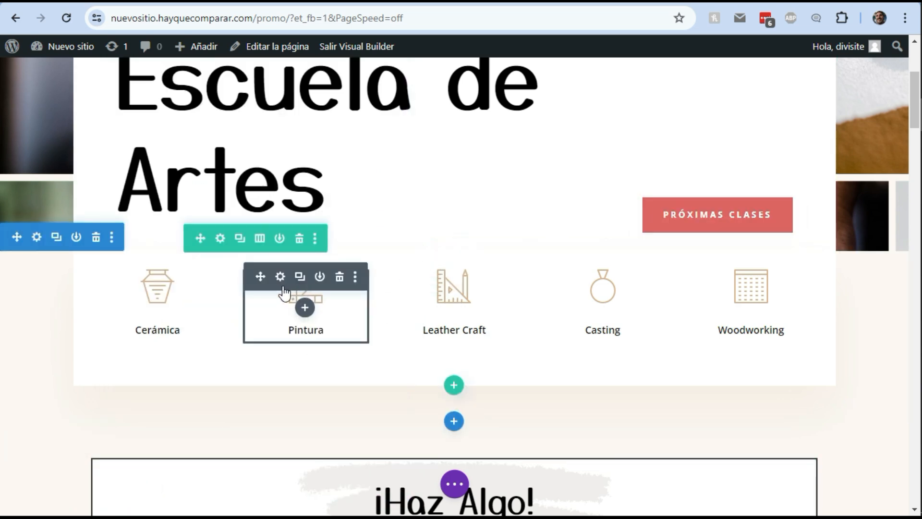
Try the first box shadow preset on the Pintura blurb and discard the blurb's changes
click(281, 278)
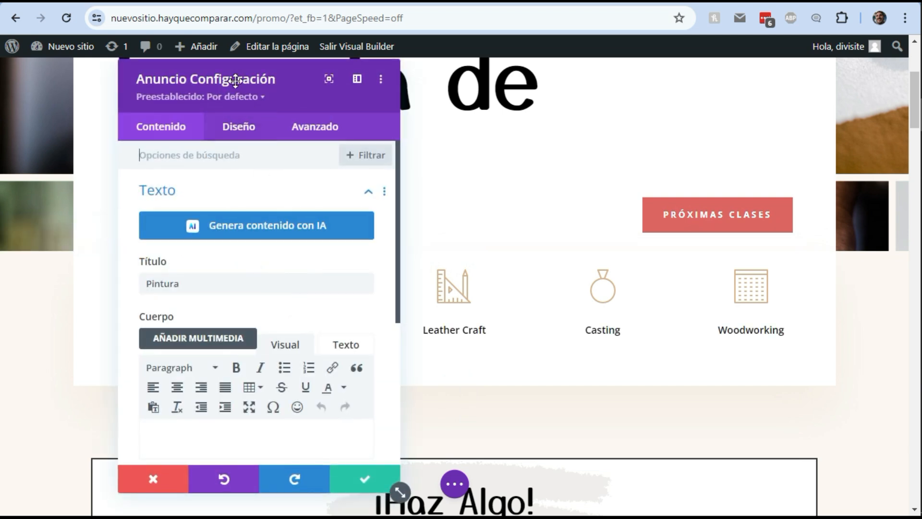
drag(234, 81, 604, 75)
click(615, 131)
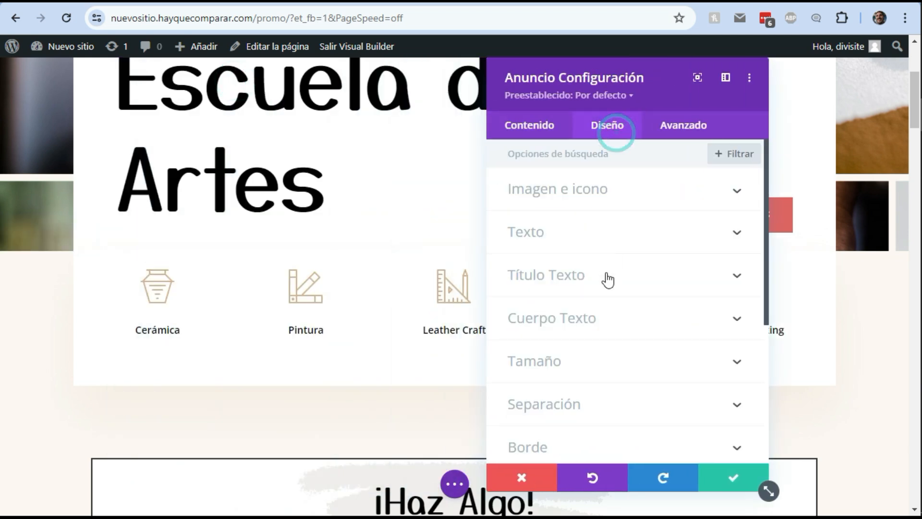
scroll(608, 370, down, 3)
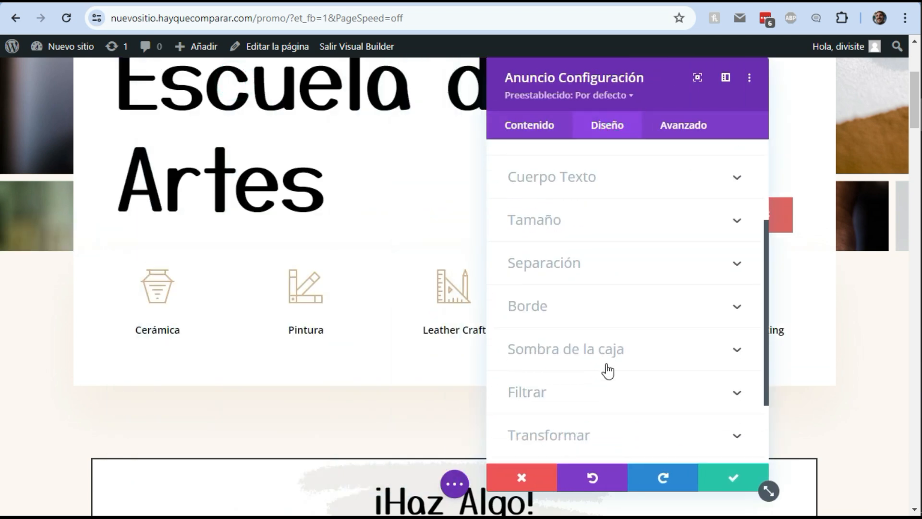
click(561, 338)
click(593, 224)
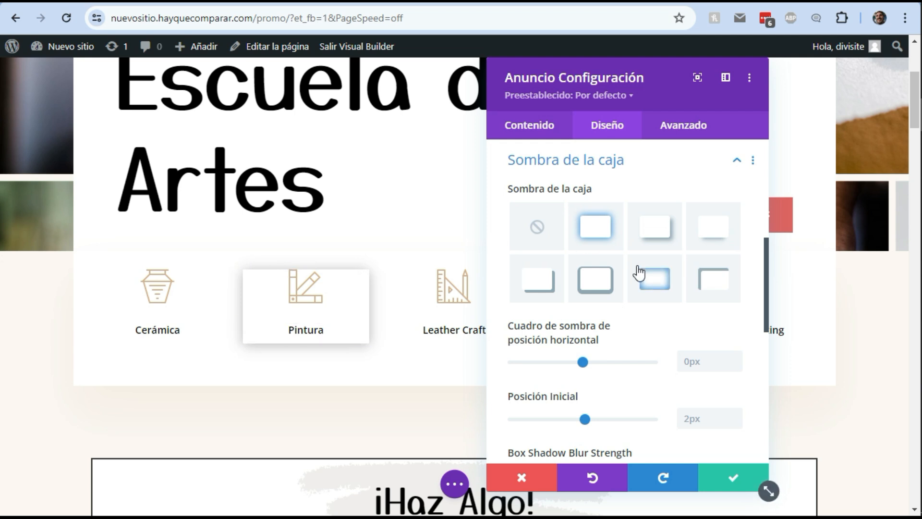
scroll(639, 272, up, 2)
click(520, 479)
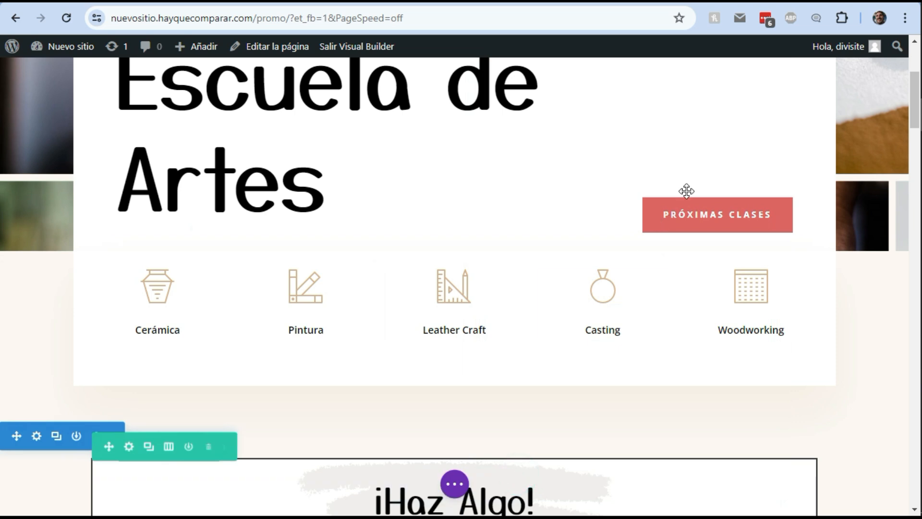
Open the Próximas Clases button's box shadow design settings and apply the first shadow preset
click(690, 209)
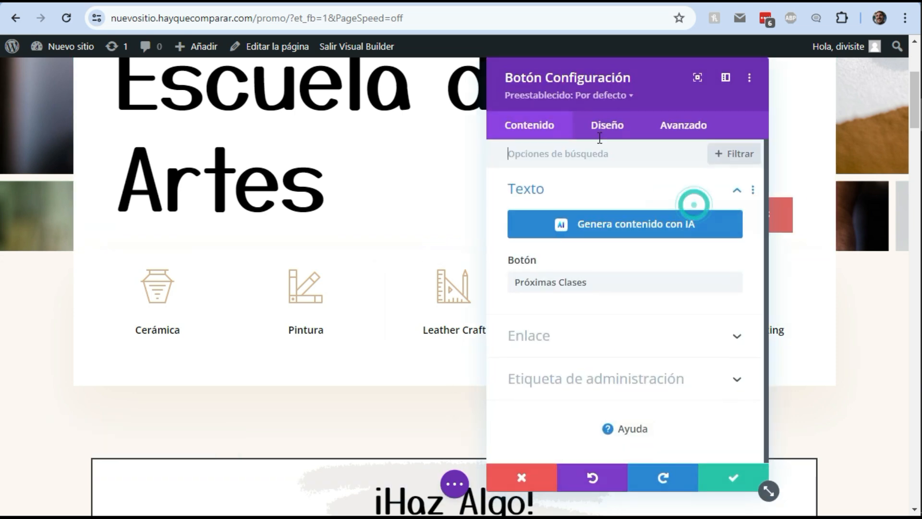
drag(583, 77, 256, 66)
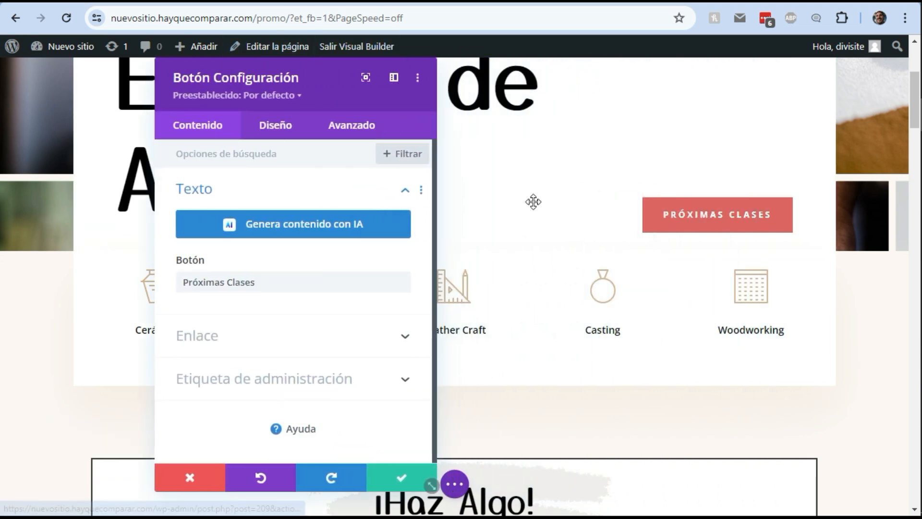
click(277, 124)
click(270, 370)
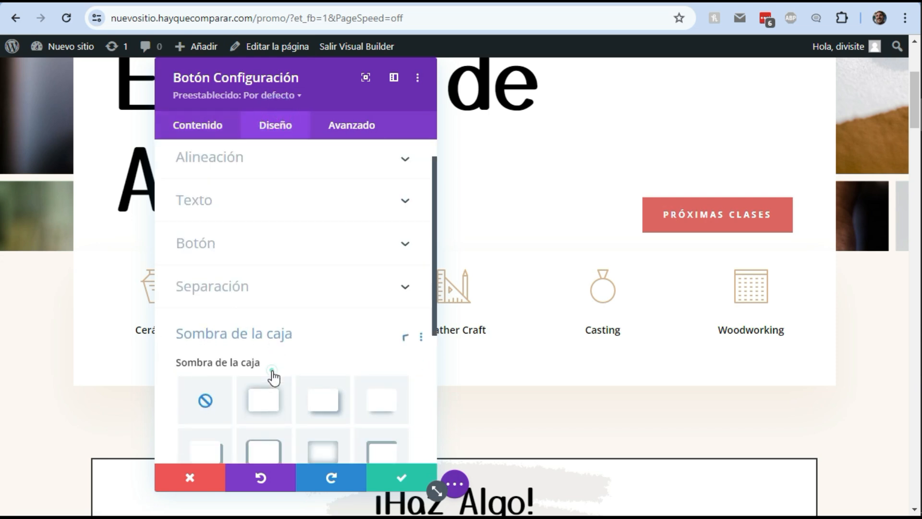
click(270, 229)
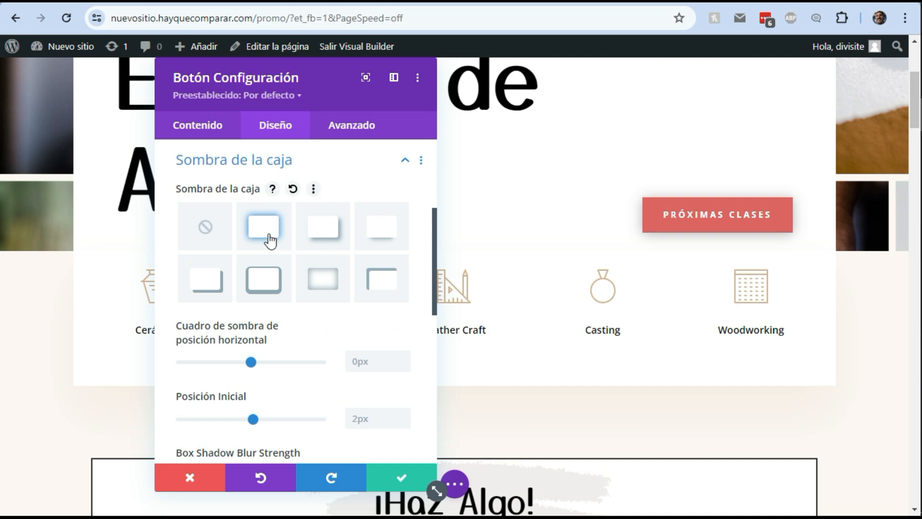
Preview the remaining box shadow presets on the button one after another
click(334, 239)
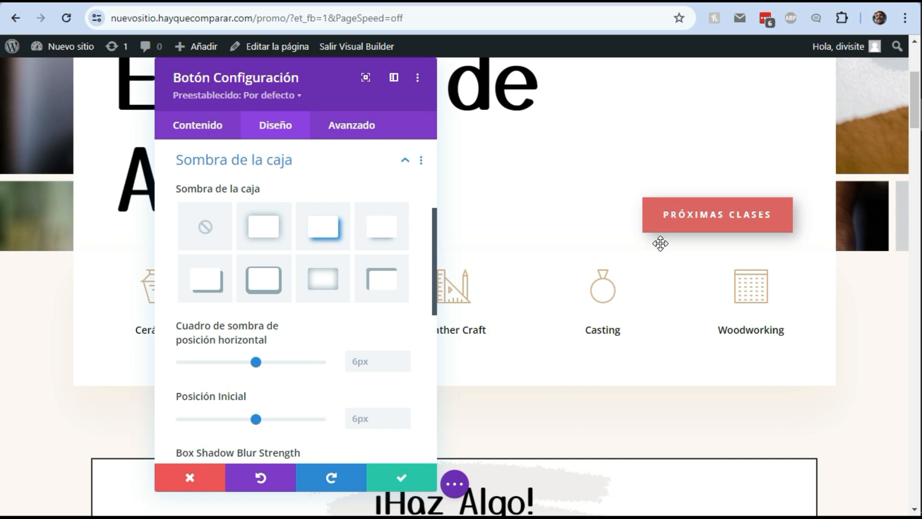
click(389, 237)
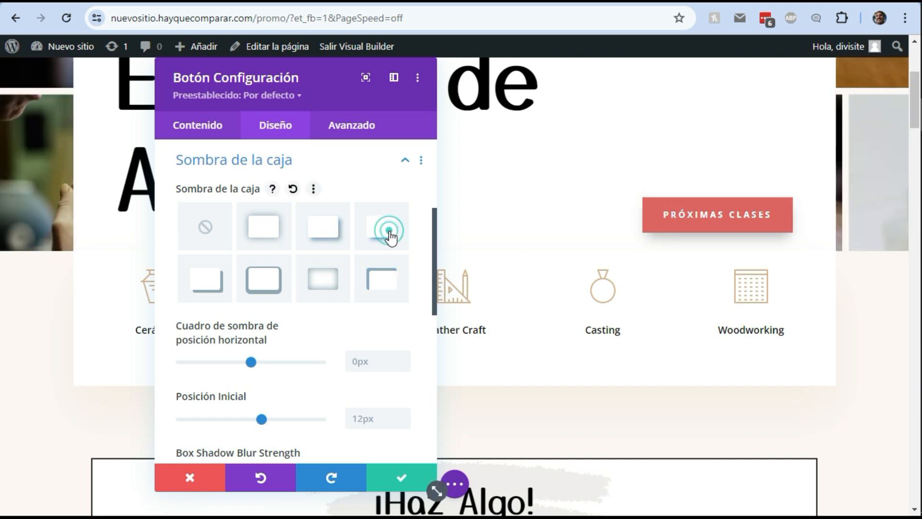
click(383, 285)
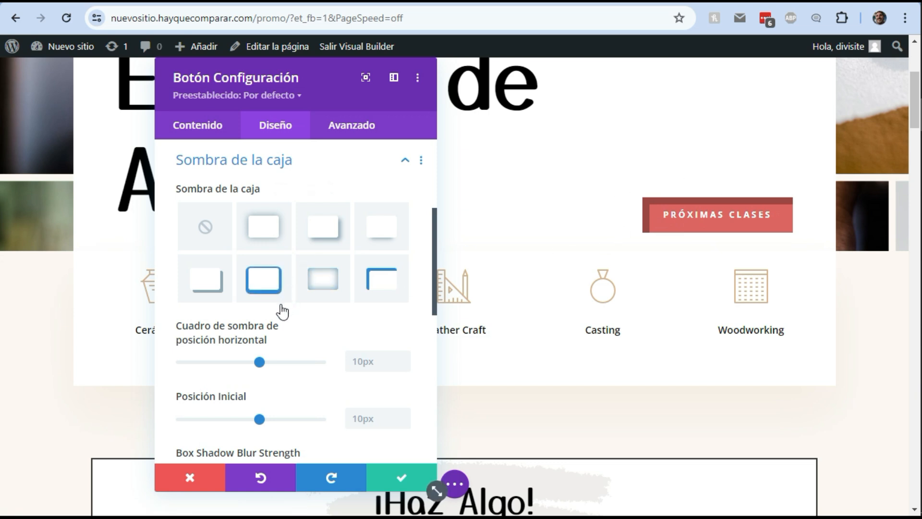
click(201, 283)
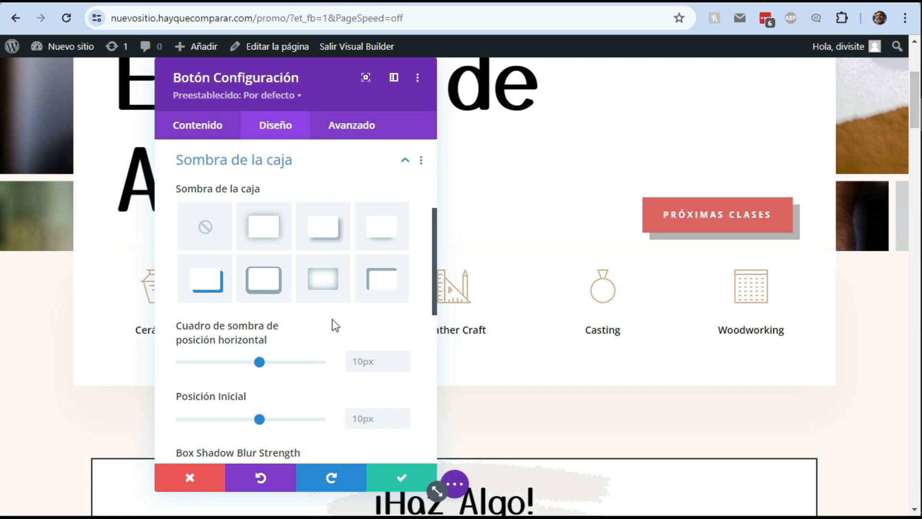
click(270, 282)
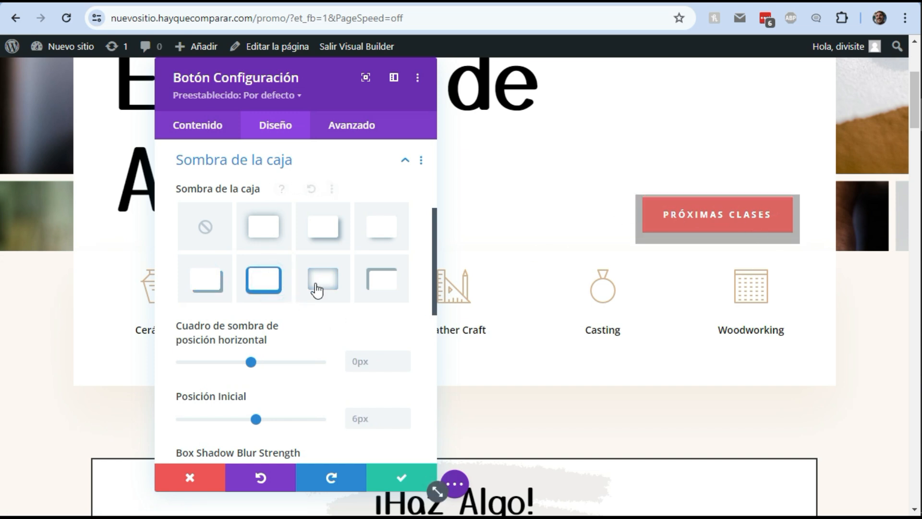
click(315, 285)
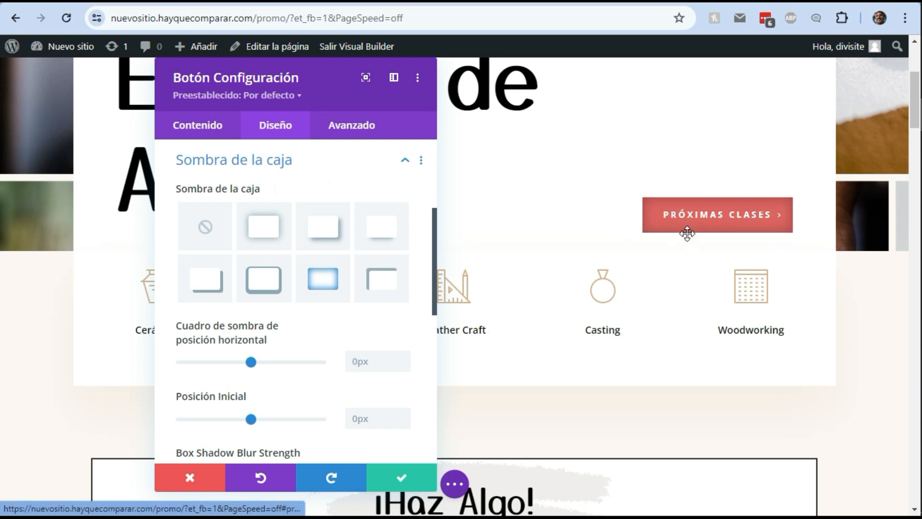
Compare several shadow presets again and settle on the first box shadow preset for the button
click(281, 241)
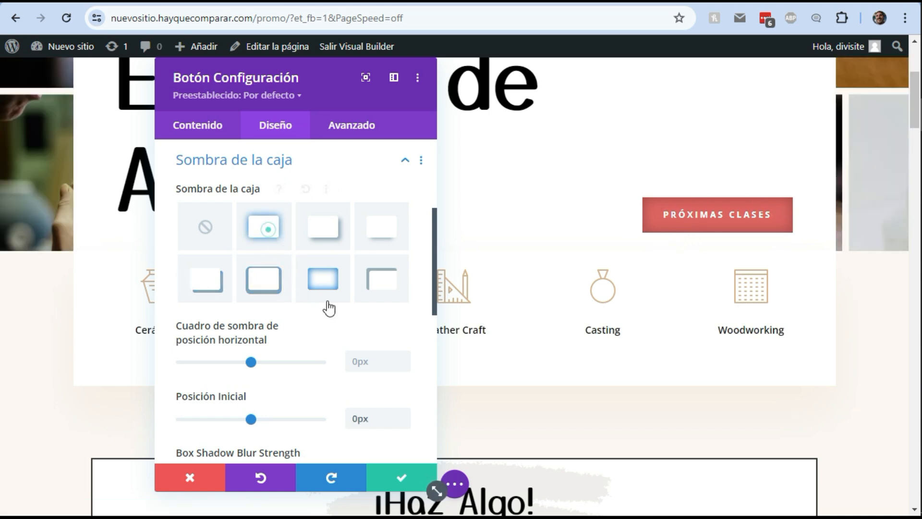
click(273, 288)
click(339, 235)
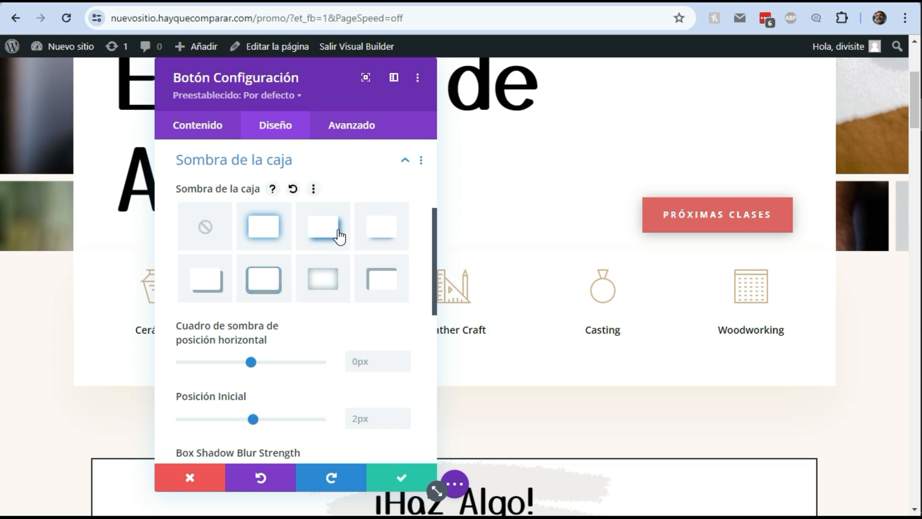
click(397, 236)
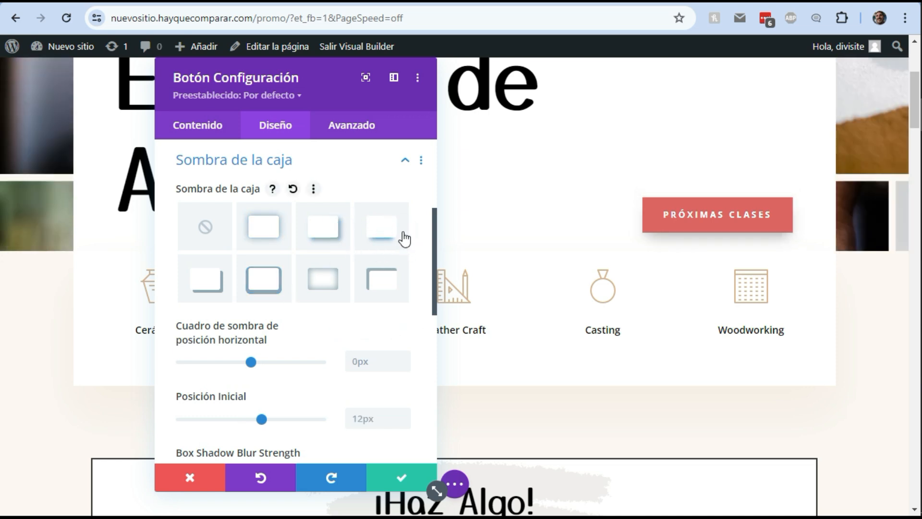
click(262, 240)
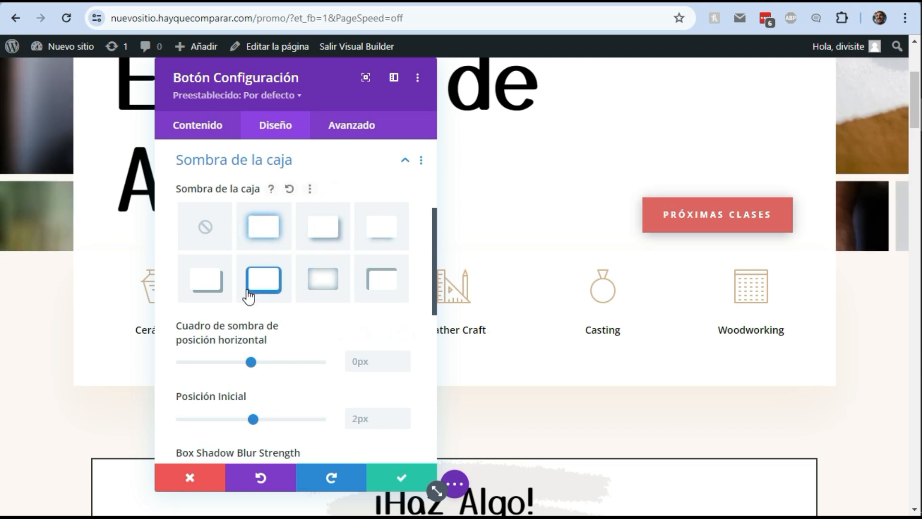
Open the box shadow colour picker and set the shadow colour to red at 0.64 opacity
scroll(264, 289, down, 3)
scroll(270, 278, down, 3)
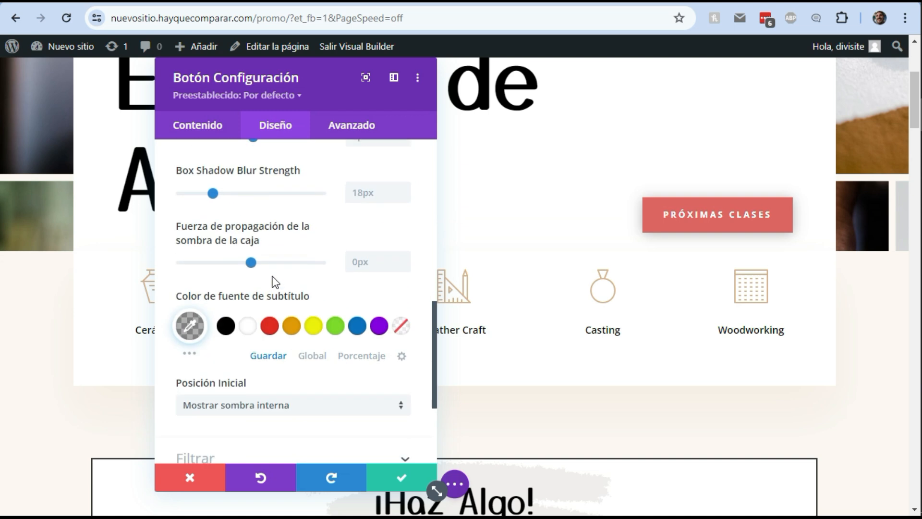
click(190, 326)
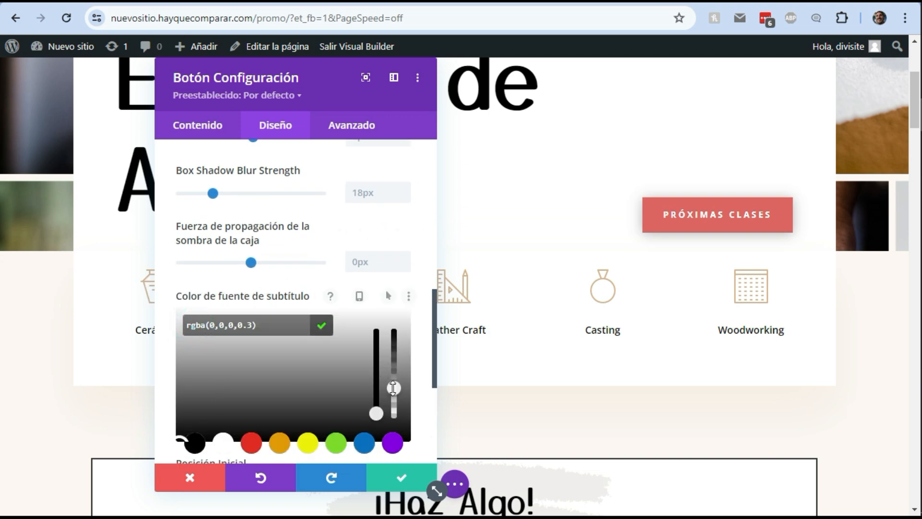
click(393, 388)
mouse_move(393, 387)
mouse_down()
mouse_move(405, 334)
mouse_move(397, 392)
mouse_move(396, 331)
mouse_move(396, 390)
mouse_up()
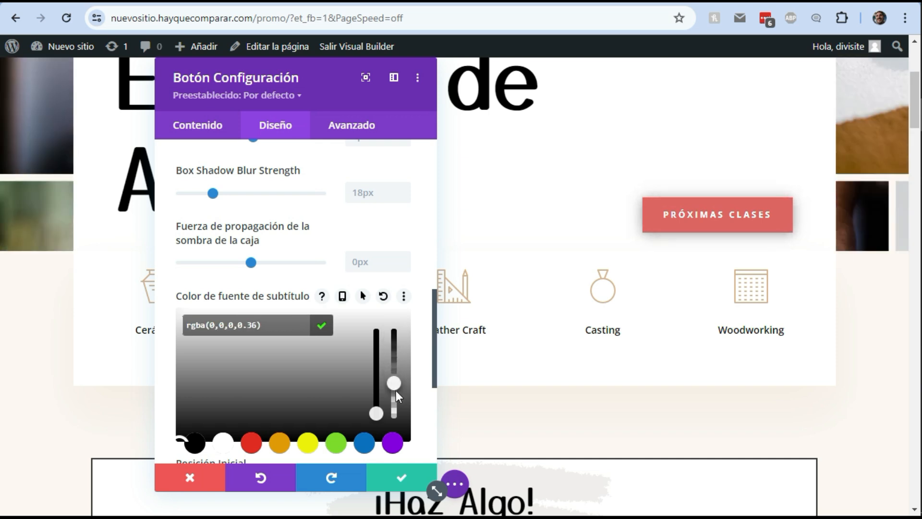
click(212, 419)
click(251, 443)
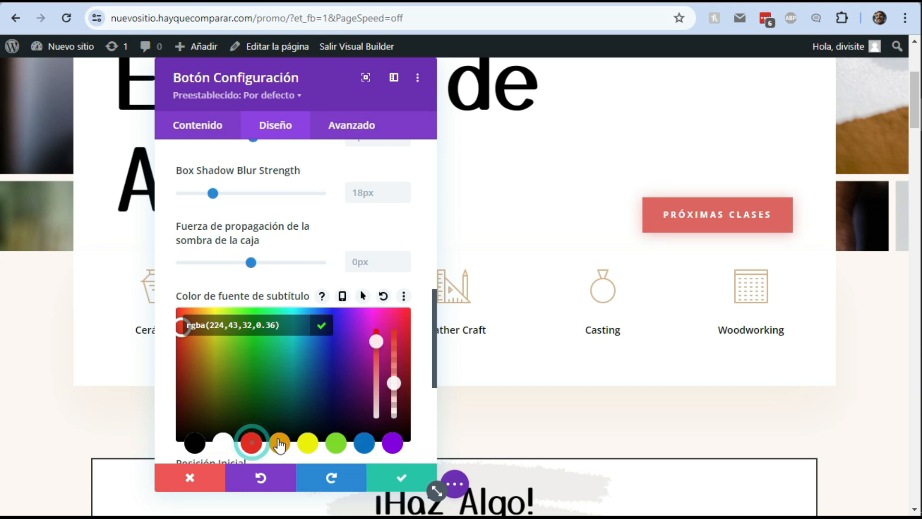
drag(397, 383, 395, 360)
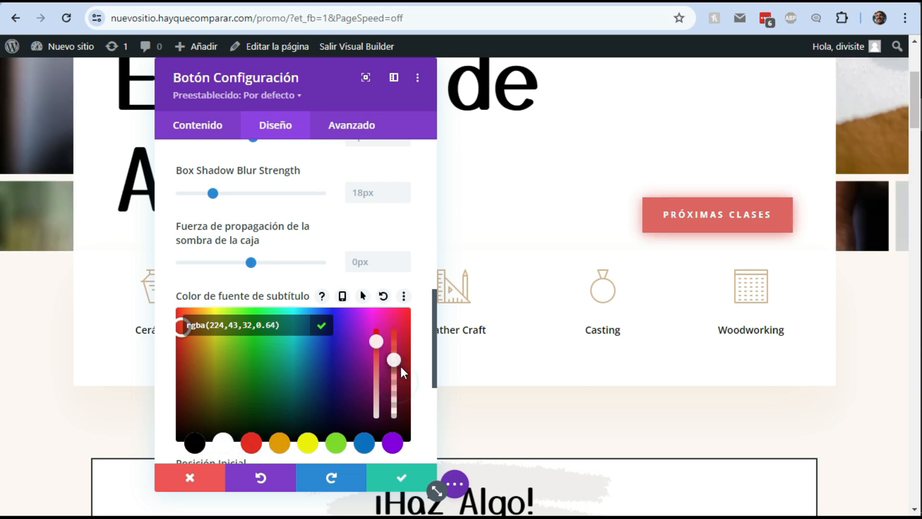
Change the box shadow colour to teal, rgba(0,135,142,0.64)
click(356, 443)
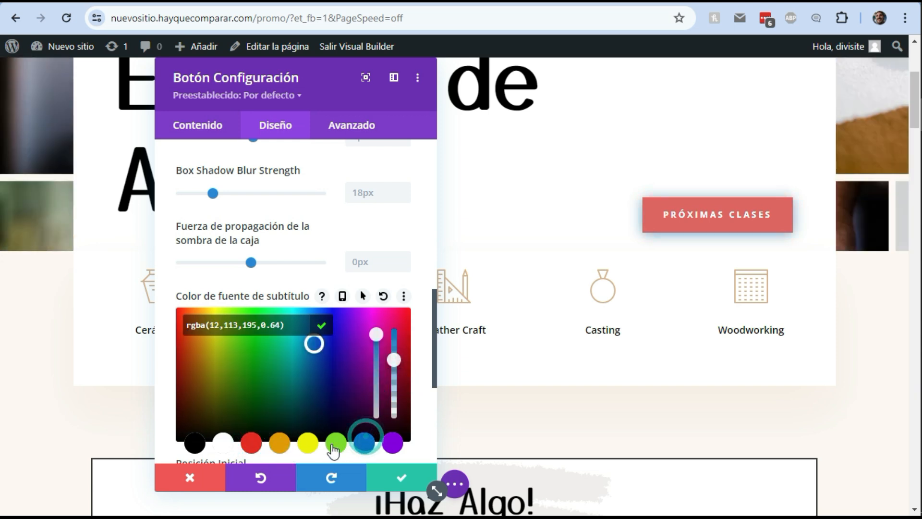
click(392, 444)
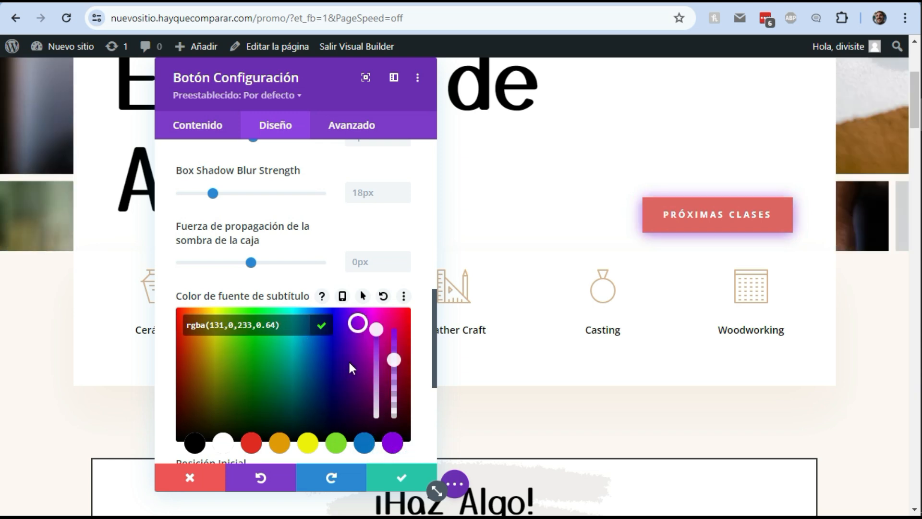
drag(353, 324, 295, 371)
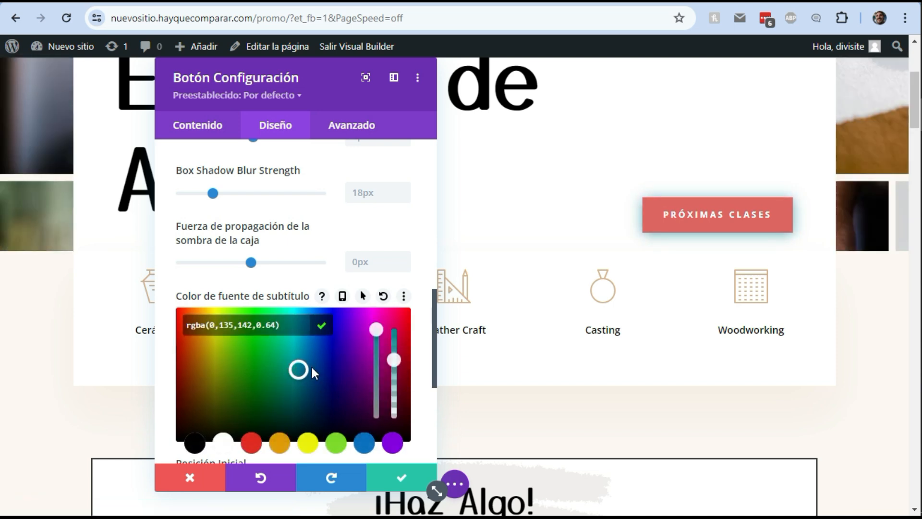
scroll(312, 399, down, 3)
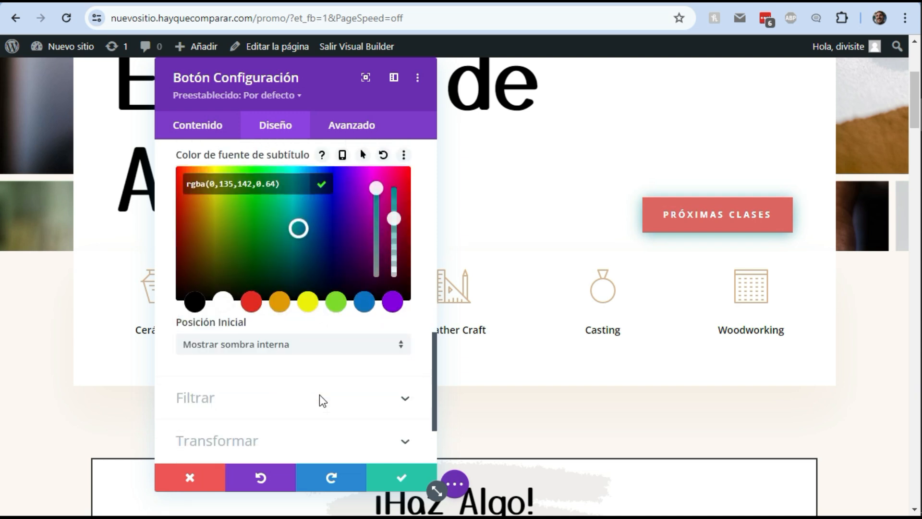
Lower the box shadow colour's opacity to rgba(0,135,142,0.51)
scroll(383, 298, up, 2)
mouse_move(394, 290)
mouse_down()
mouse_move(395, 322)
mouse_move(394, 300)
mouse_up()
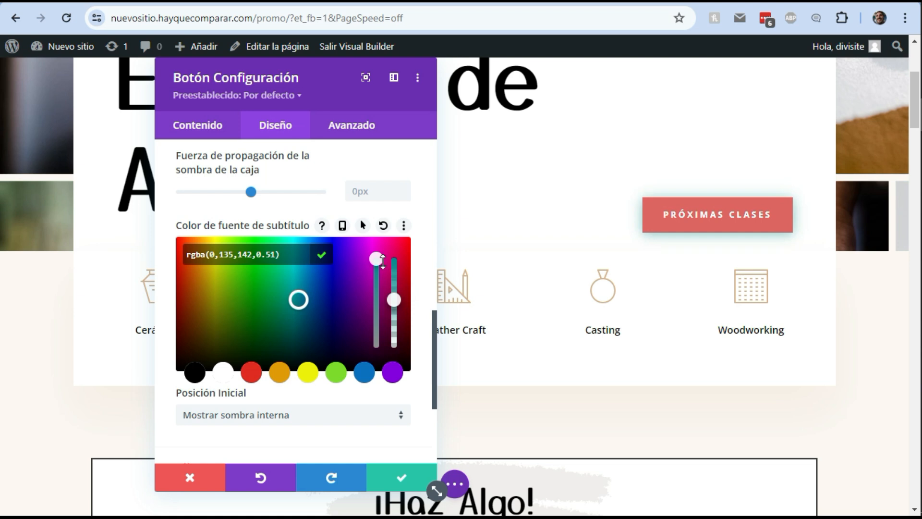
Set the button shadow's horizontal offset to -4px and its vertical position to -2px
scroll(344, 341, up, 5)
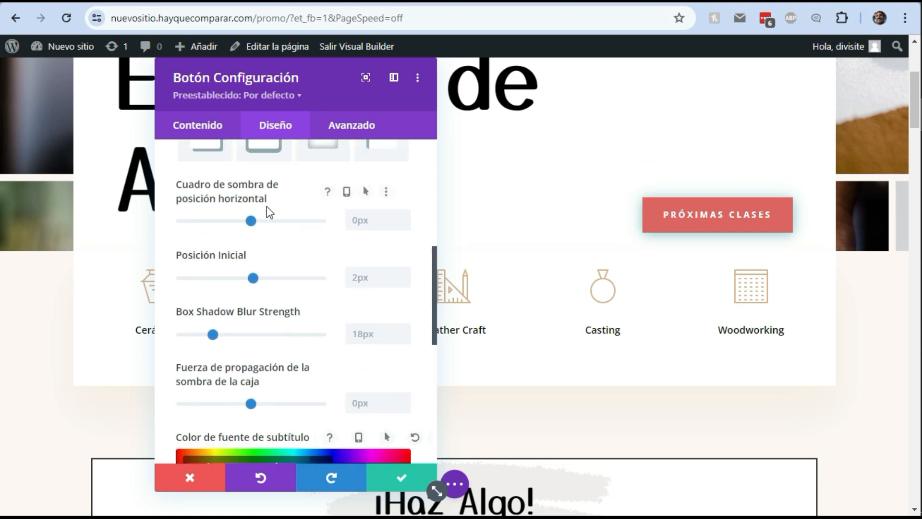
scroll(268, 212, up, 2)
scroll(274, 216, down, 2)
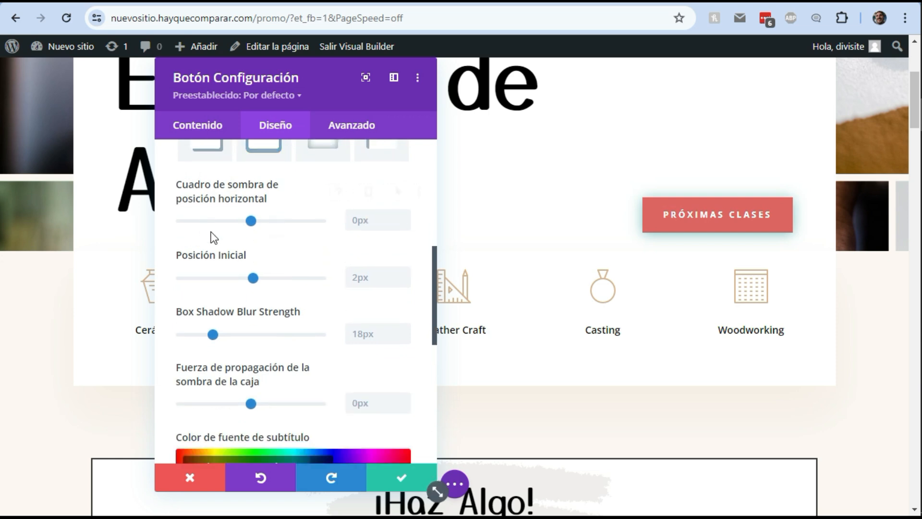
mouse_move(248, 221)
mouse_down()
mouse_move(282, 222)
mouse_move(184, 222)
mouse_move(292, 224)
mouse_move(231, 225)
mouse_move(247, 225)
mouse_up()
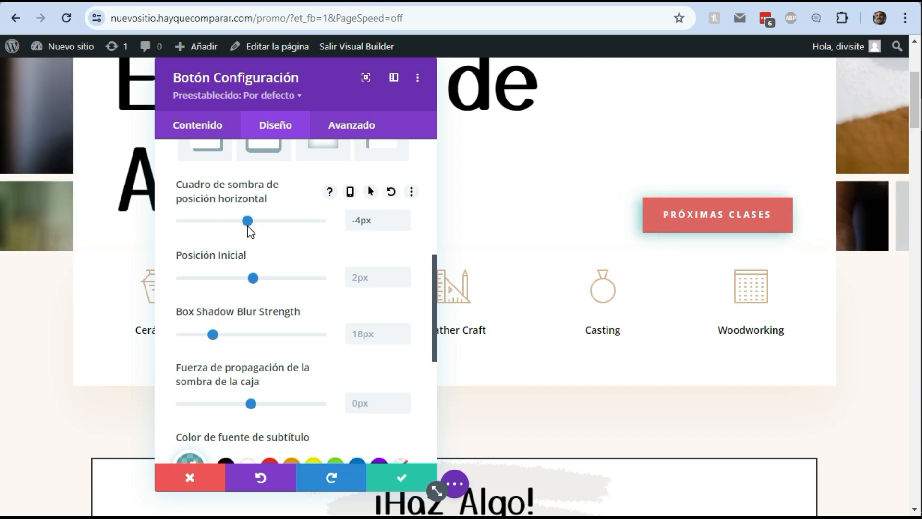
mouse_move(250, 278)
mouse_down()
mouse_move(231, 278)
mouse_move(286, 278)
mouse_move(253, 284)
mouse_up()
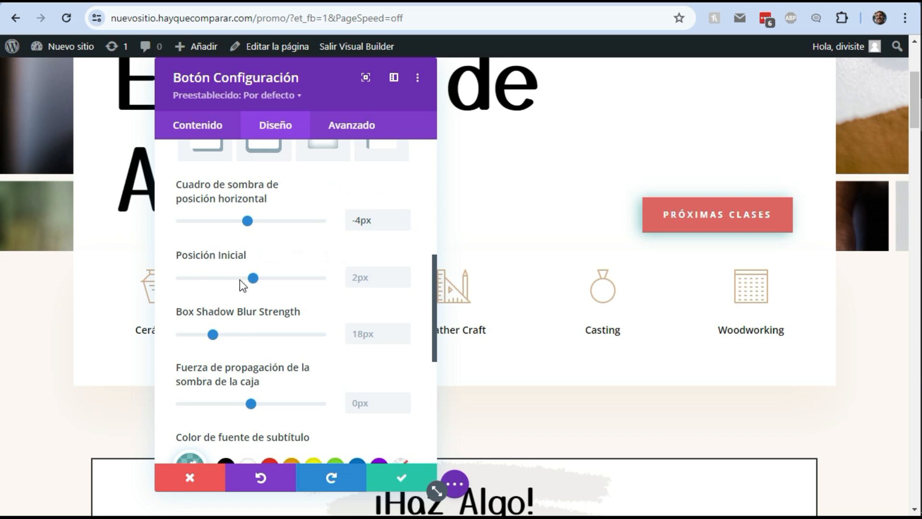
drag(254, 283, 249, 279)
Try a 55px blur strength, return it to 18px, and set the shadow spread strength to 28px
drag(215, 334, 240, 336)
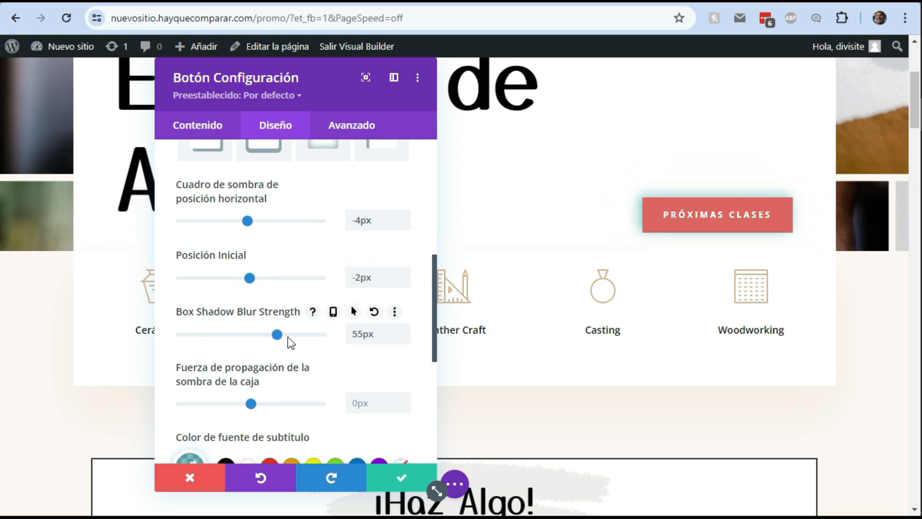
drag(310, 337, 215, 342)
drag(251, 404, 321, 406)
drag(304, 407, 278, 415)
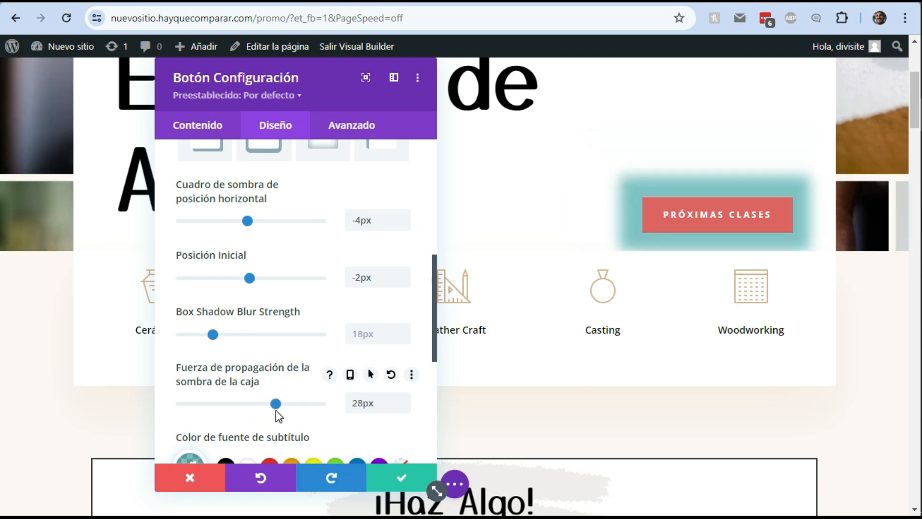
Set the shadow's vertical position to -16px, spread strength to 19px and horizontal offset to -19px
mouse_move(251, 278)
mouse_down()
mouse_move(269, 282)
mouse_move(240, 281)
mouse_up()
drag(247, 221, 221, 221)
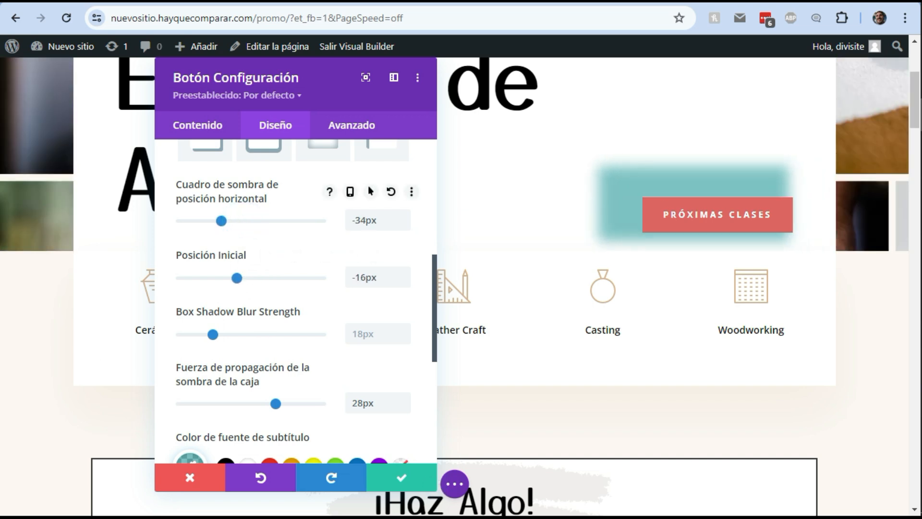
drag(276, 404, 267, 404)
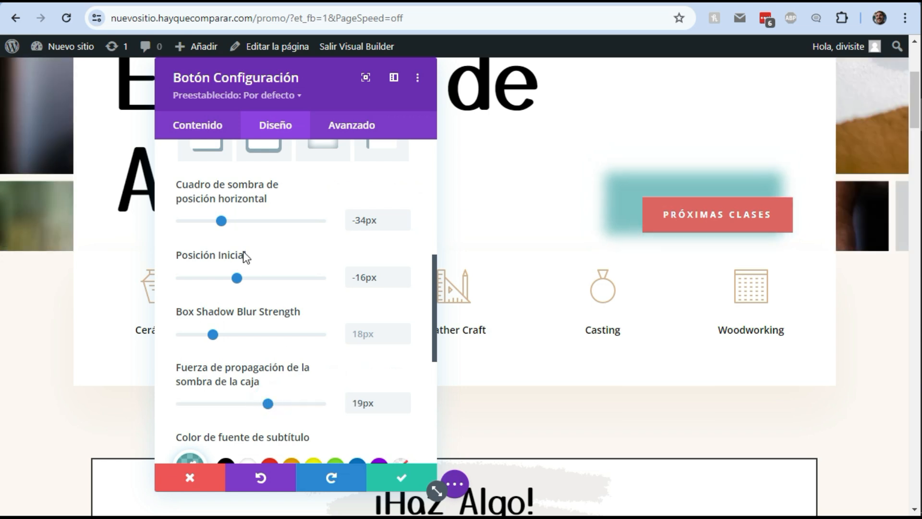
drag(226, 221, 242, 221)
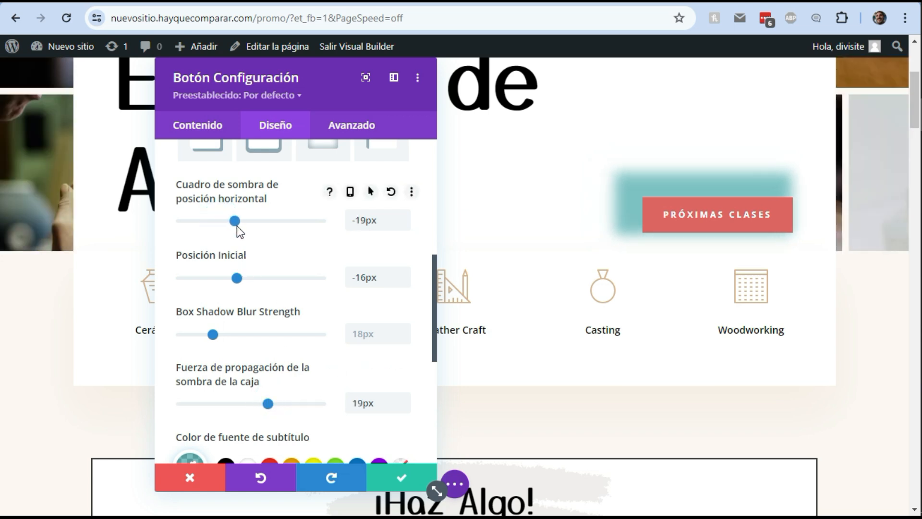
Compare the inner and outer shadow positions for the button, ending with the outer shadow
scroll(263, 312, down, 5)
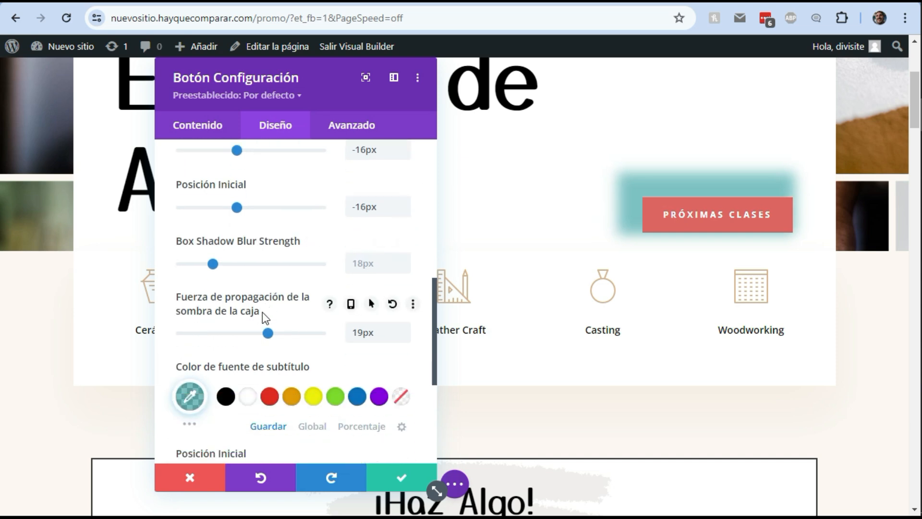
scroll(264, 317, down, 2)
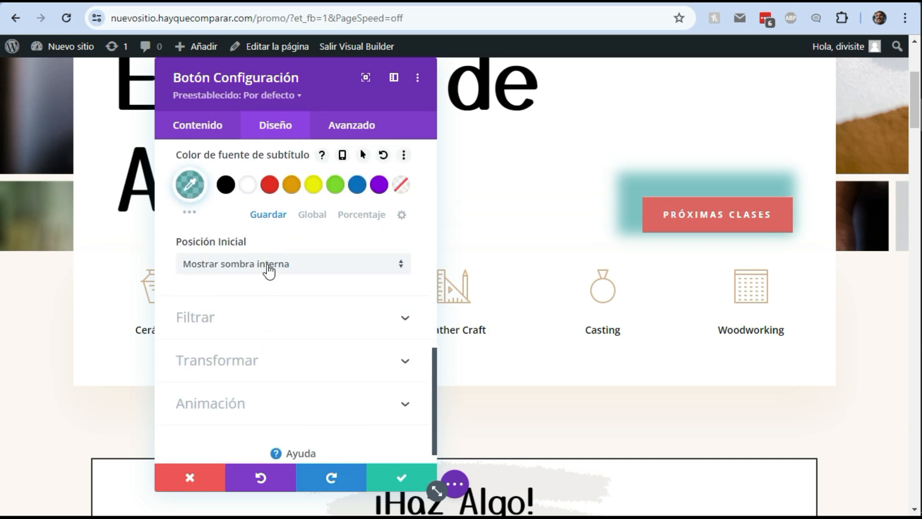
click(268, 270)
click(273, 300)
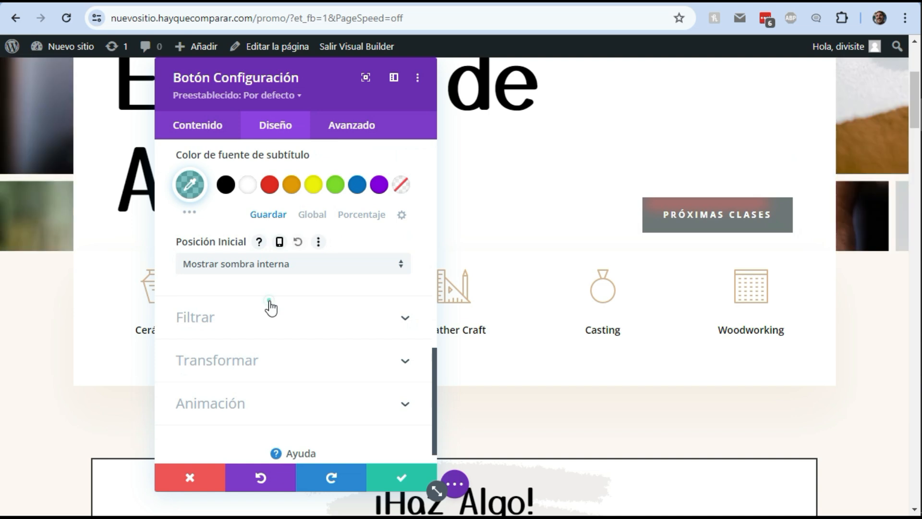
click(267, 271)
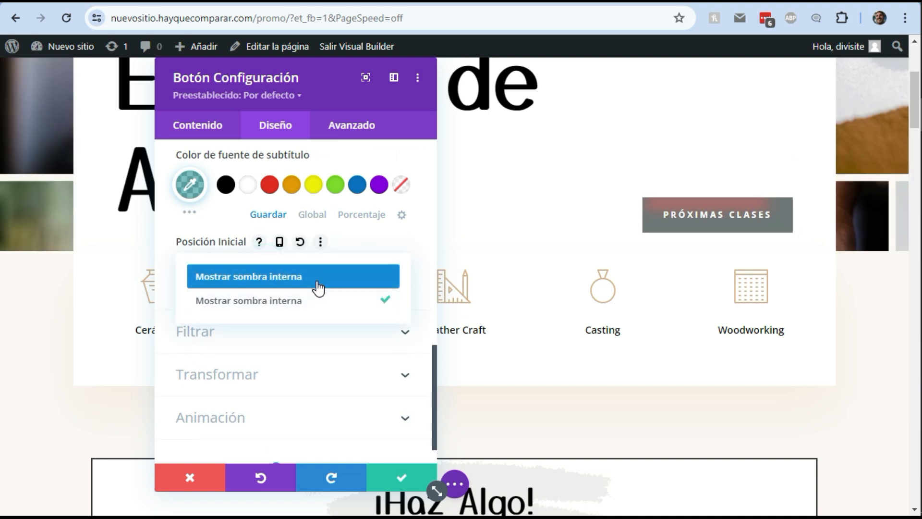
click(316, 280)
click(269, 272)
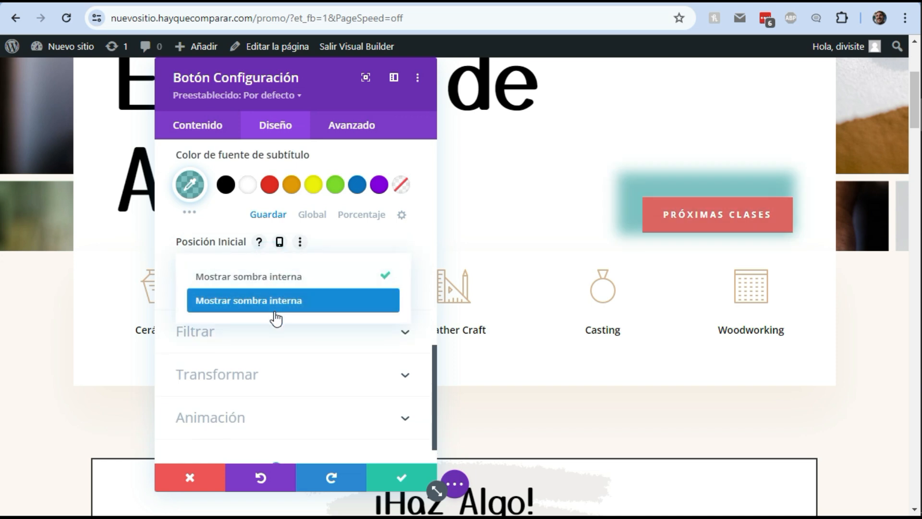
click(282, 302)
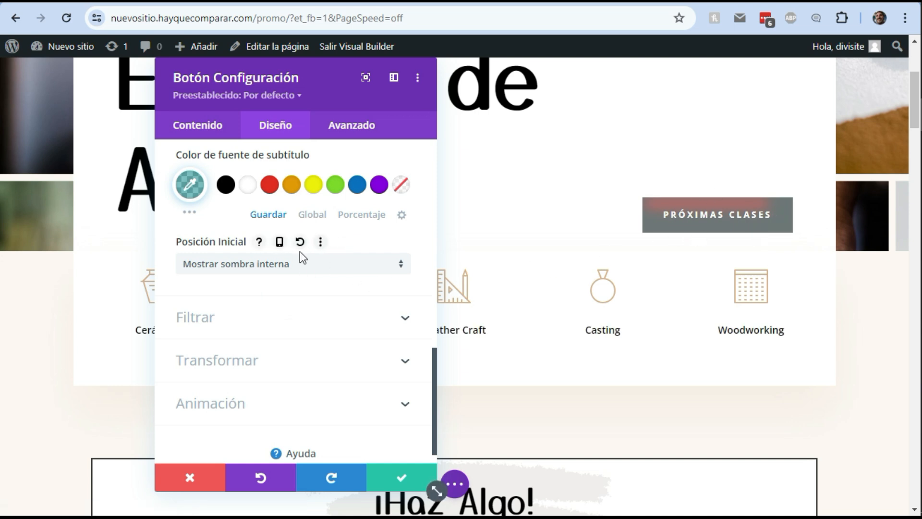
click(294, 264)
click(291, 281)
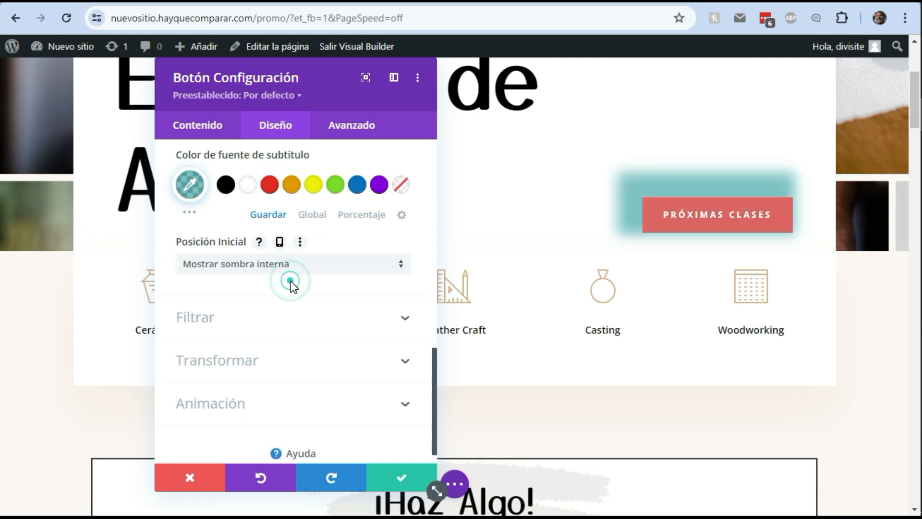
Save the button's settings
scroll(290, 281, up, 5)
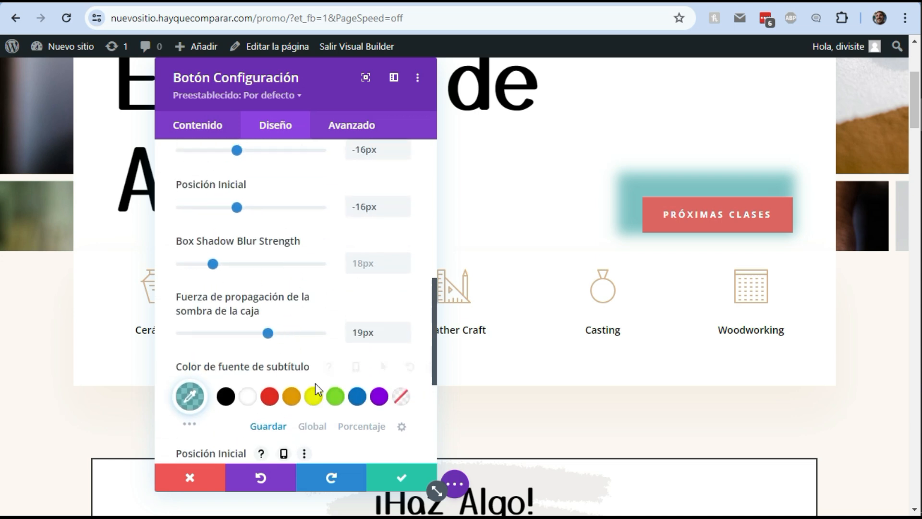
scroll(249, 421, up, 2)
scroll(249, 416, up, 5)
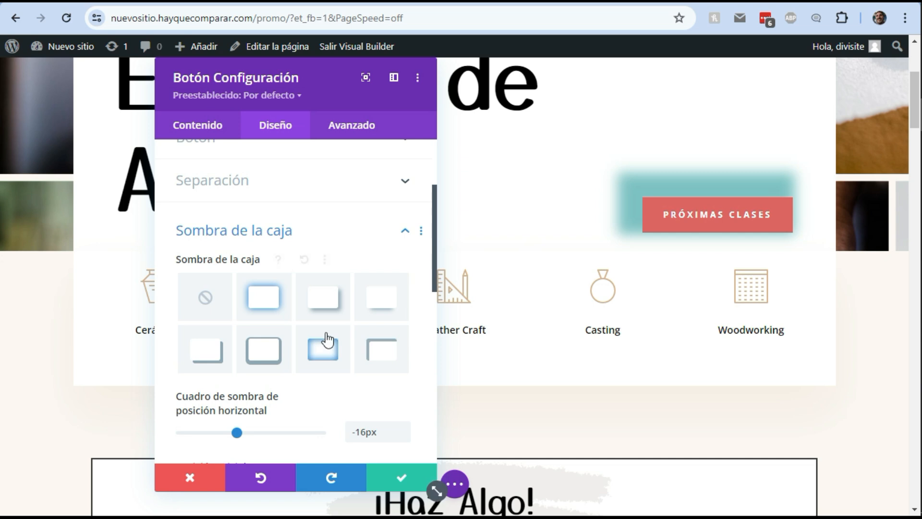
click(401, 481)
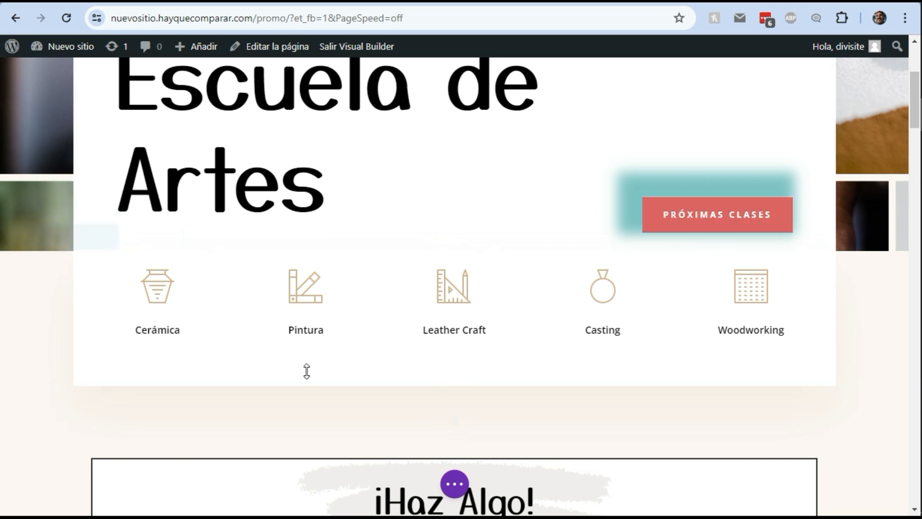
Open the icon row's settings, apply the fourth box shadow preset to the row, and save
scroll(255, 387, up, 1)
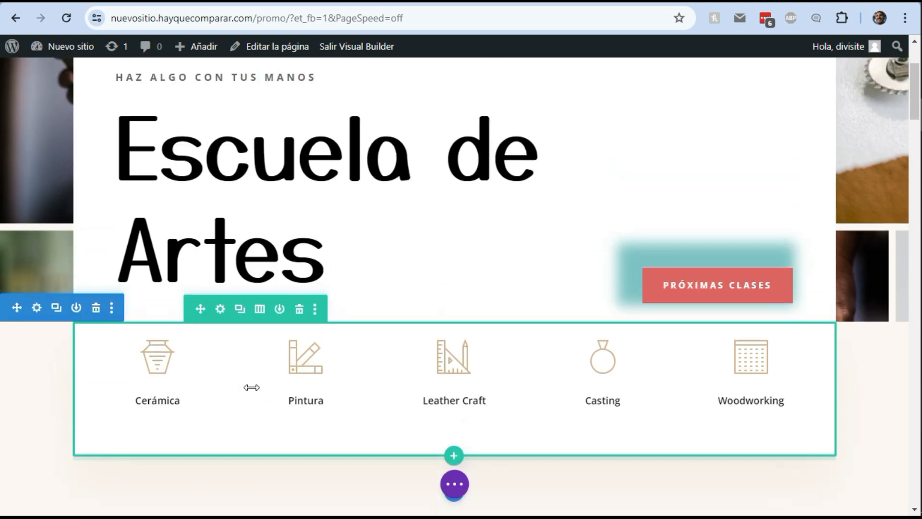
click(220, 308)
drag(266, 74, 629, 71)
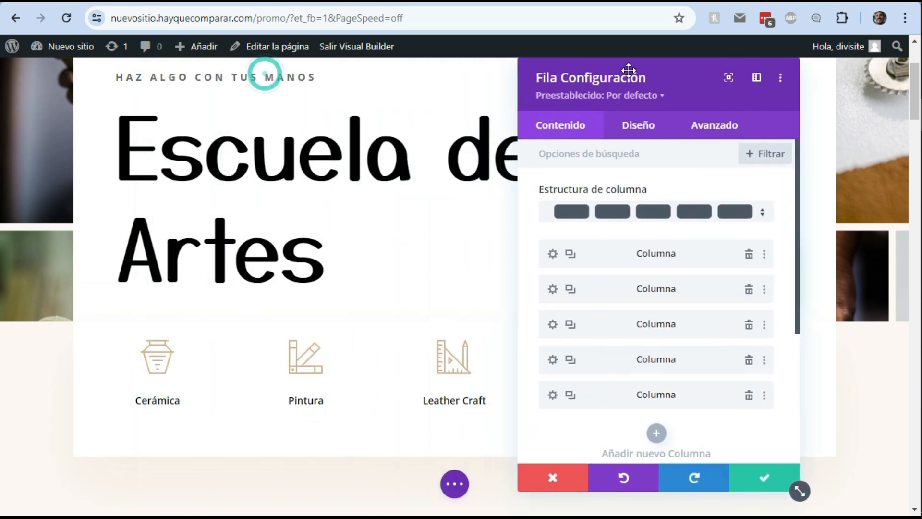
click(615, 130)
click(638, 330)
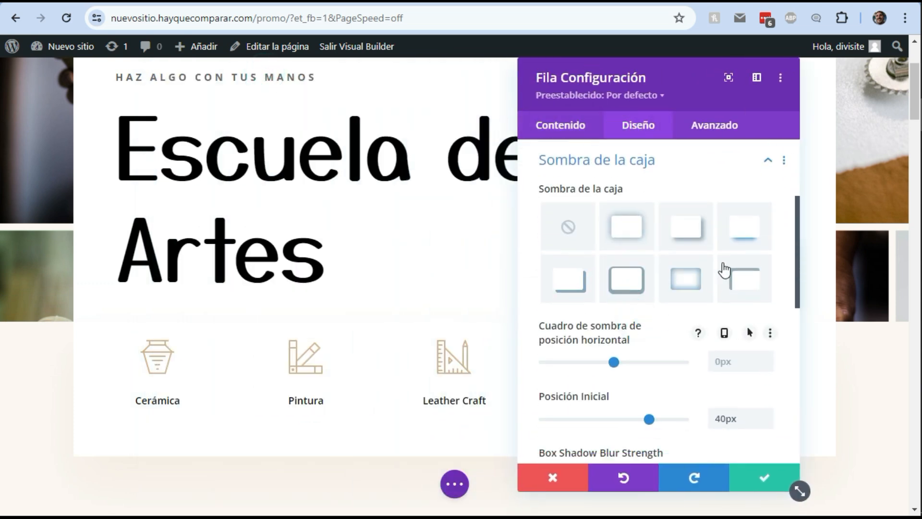
click(742, 231)
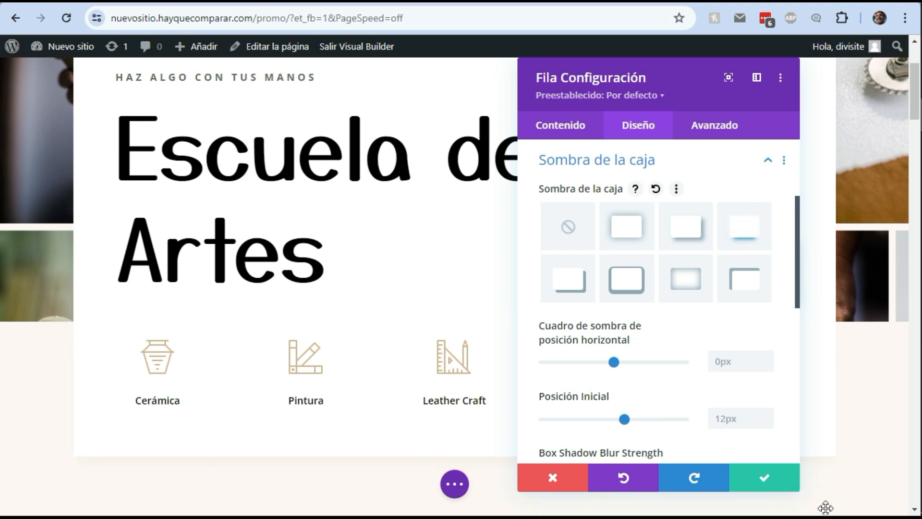
click(773, 479)
Open the ¡Haz Algo! row's settings and apply the first box shadow preset to it
scroll(692, 482, down, 3)
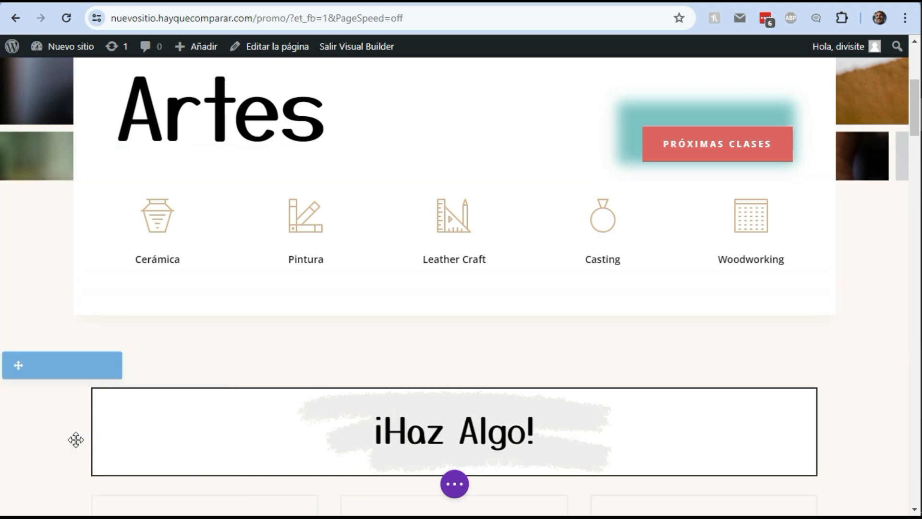
scroll(82, 438, down, 1)
scroll(91, 438, down, 2)
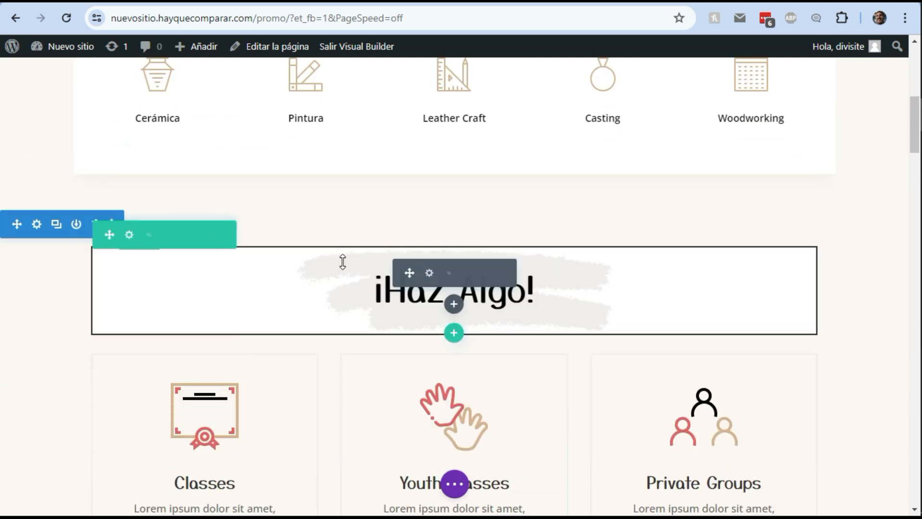
click(129, 235)
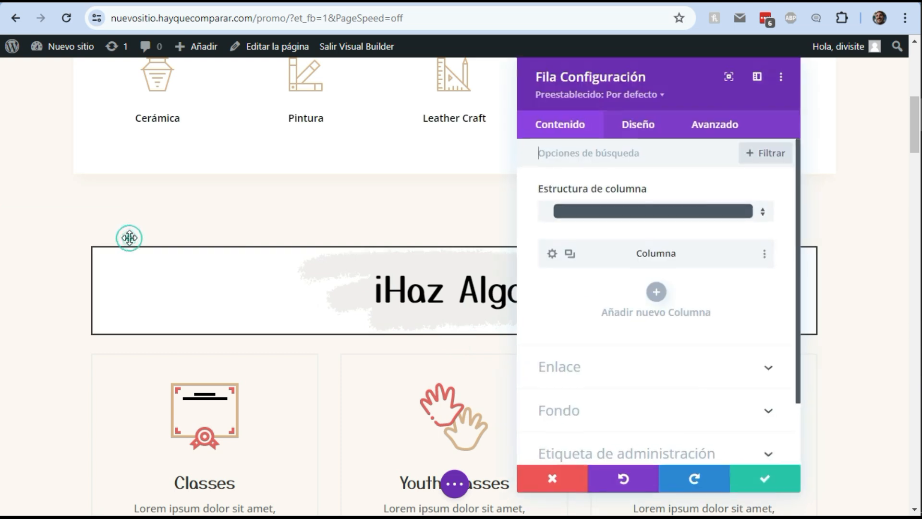
click(633, 129)
click(624, 325)
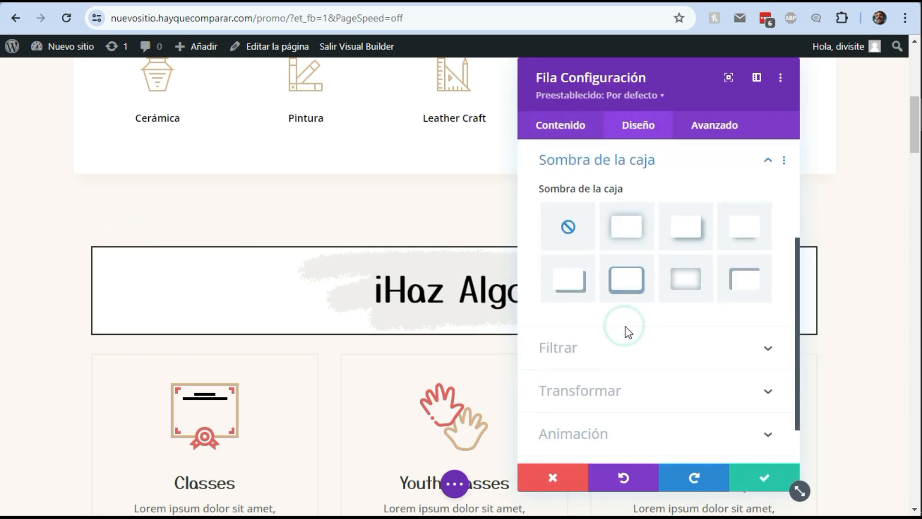
click(629, 235)
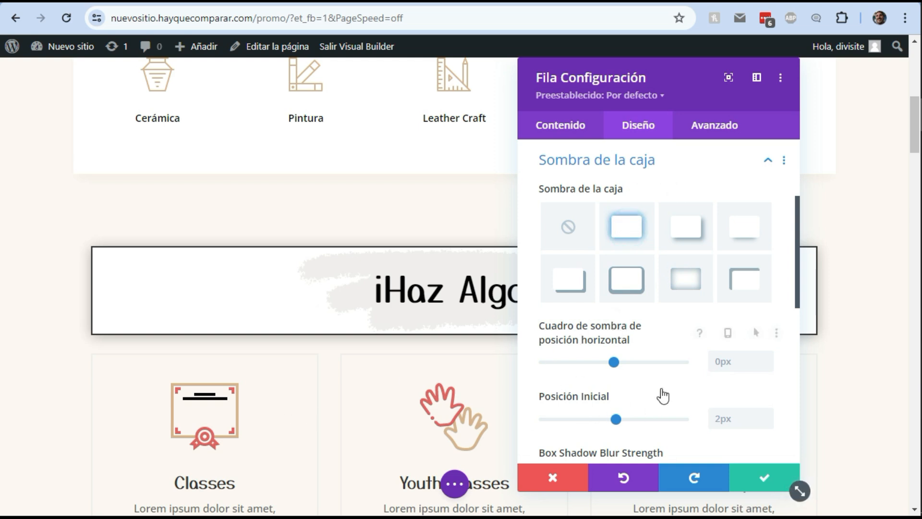
Set the ¡Haz Algo! row's border width to 1px and its border colour to grey #969696
scroll(608, 328, up, 2)
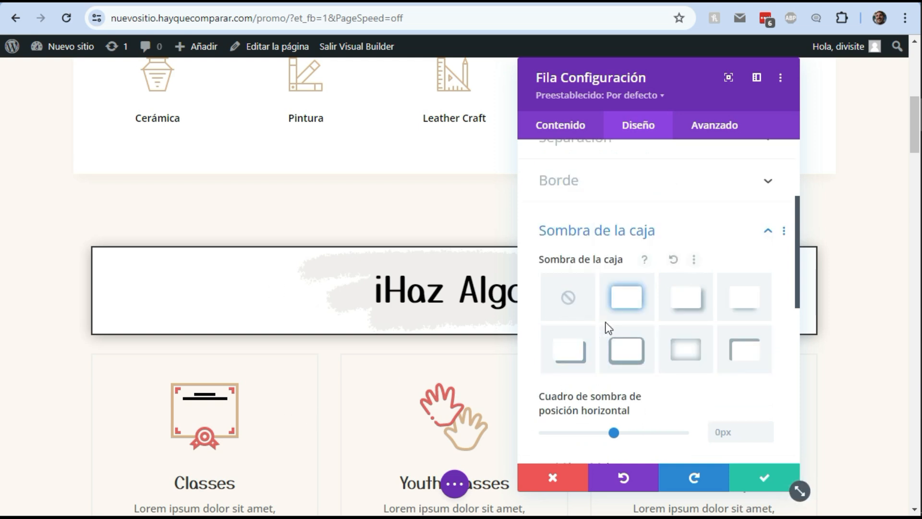
click(639, 185)
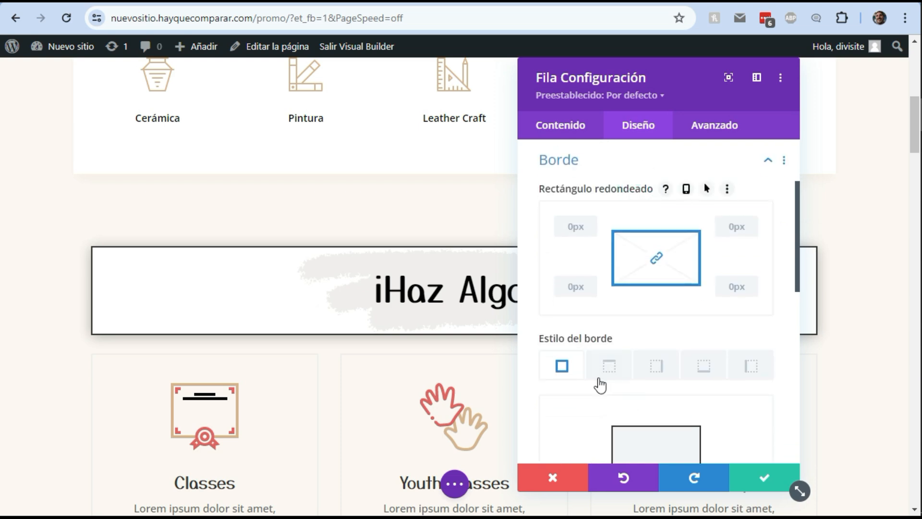
scroll(607, 264, down, 6)
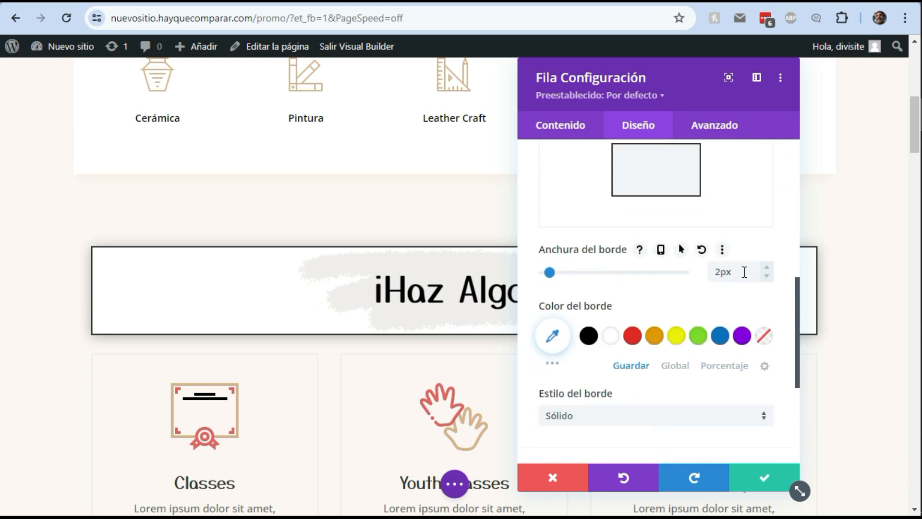
text(px)
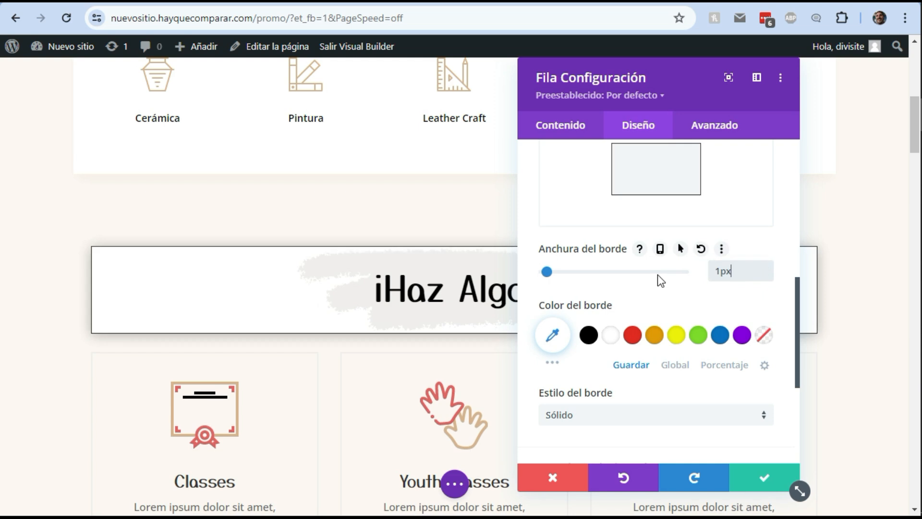
click(560, 335)
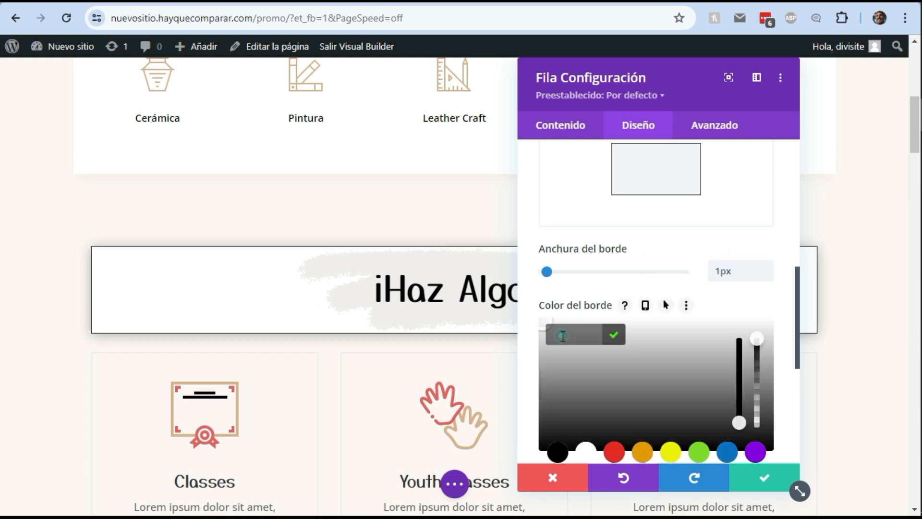
click(552, 373)
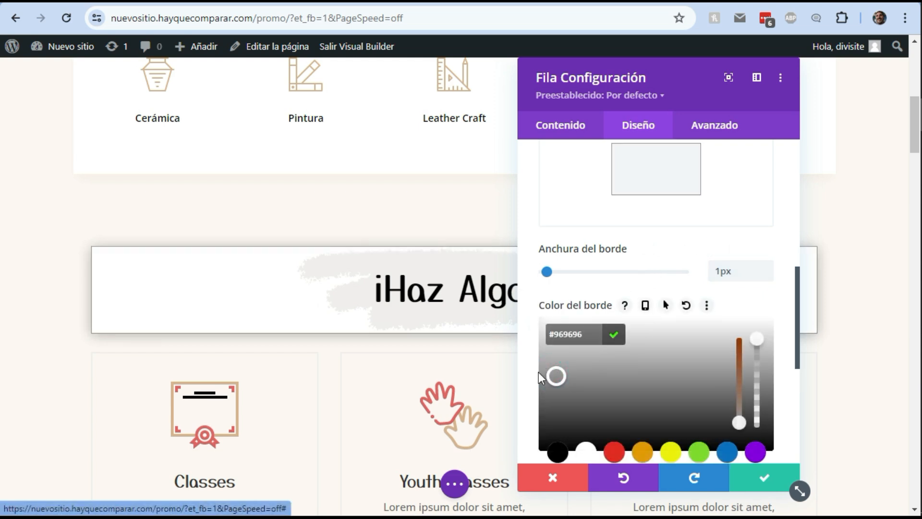
Remove the ¡Haz Algo! row's border by setting its border width to 0px, and save the row
drag(535, 376, 531, 381)
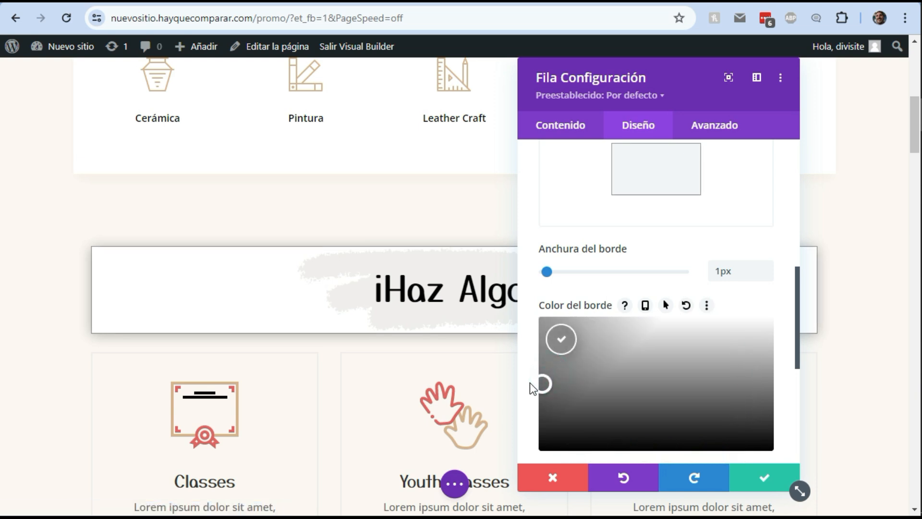
click(542, 272)
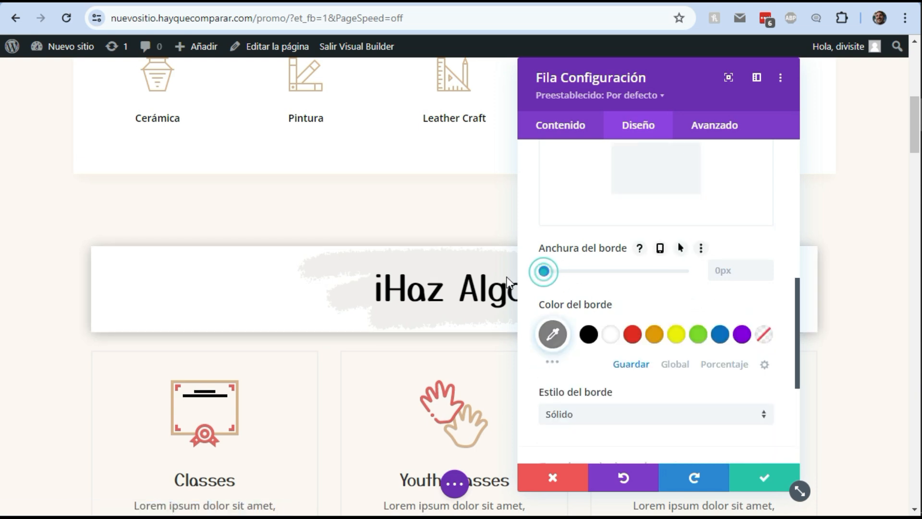
click(764, 483)
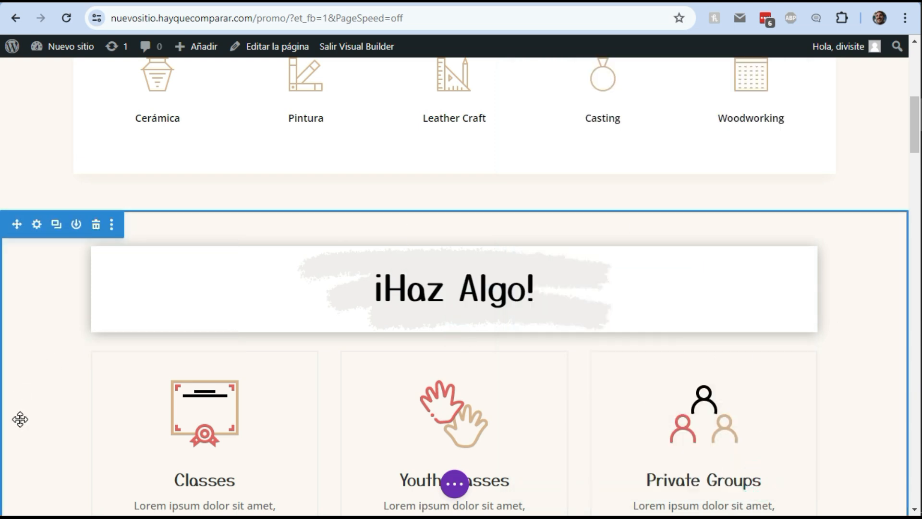
scroll(63, 376, down, 3)
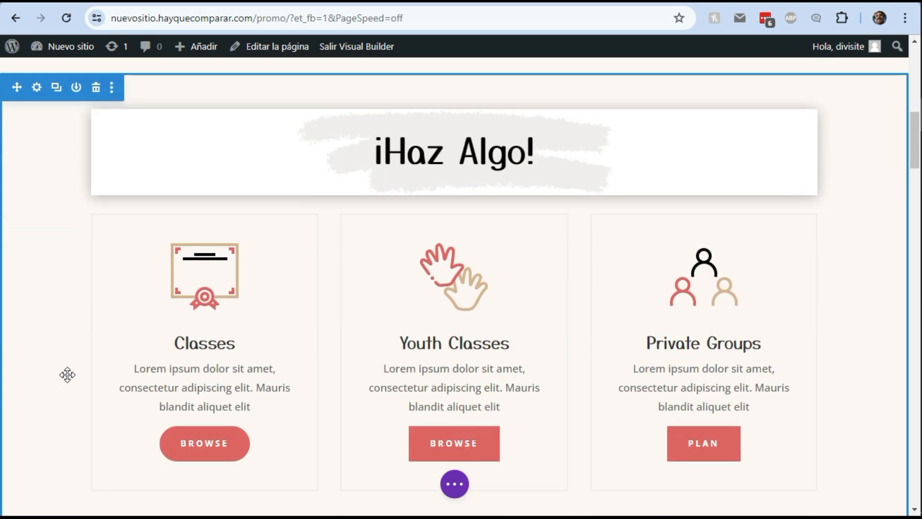
scroll(67, 375, up, 8)
scroll(67, 374, down, 3)
scroll(68, 375, down, 5)
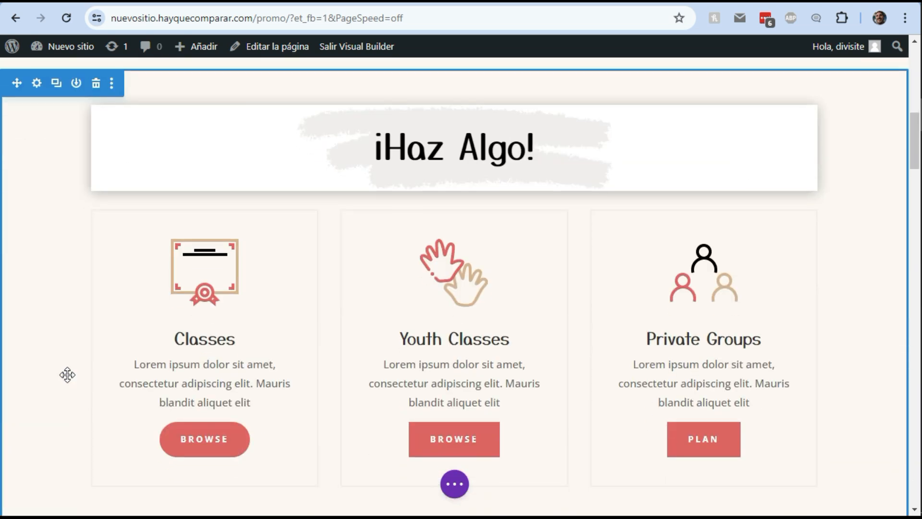
scroll(67, 375, up, 11)
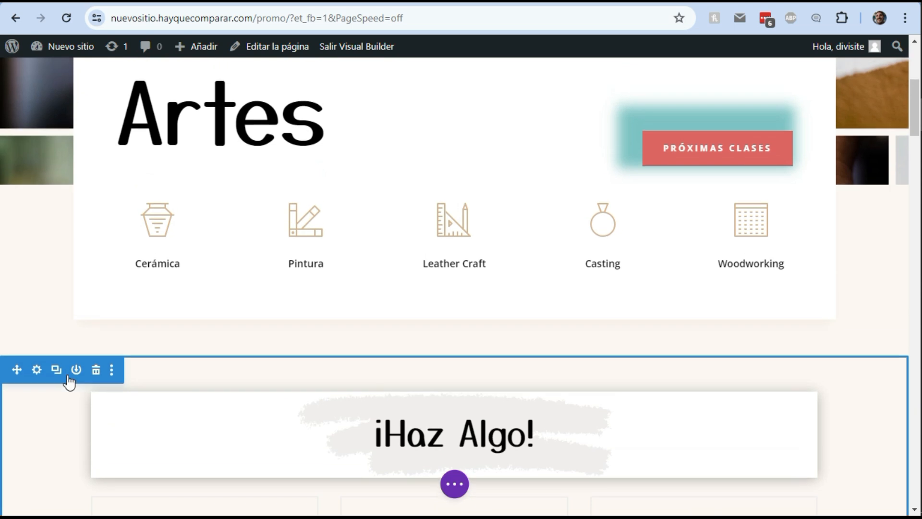
click(244, 280)
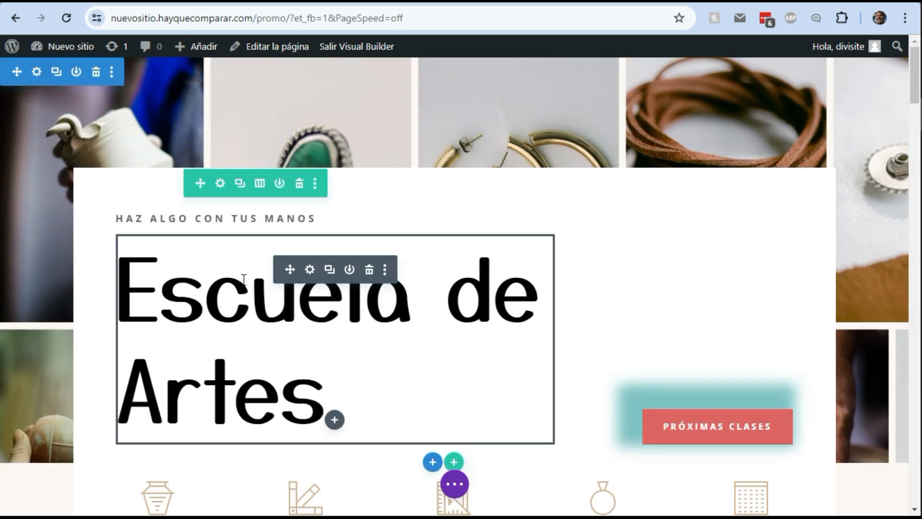
click(310, 270)
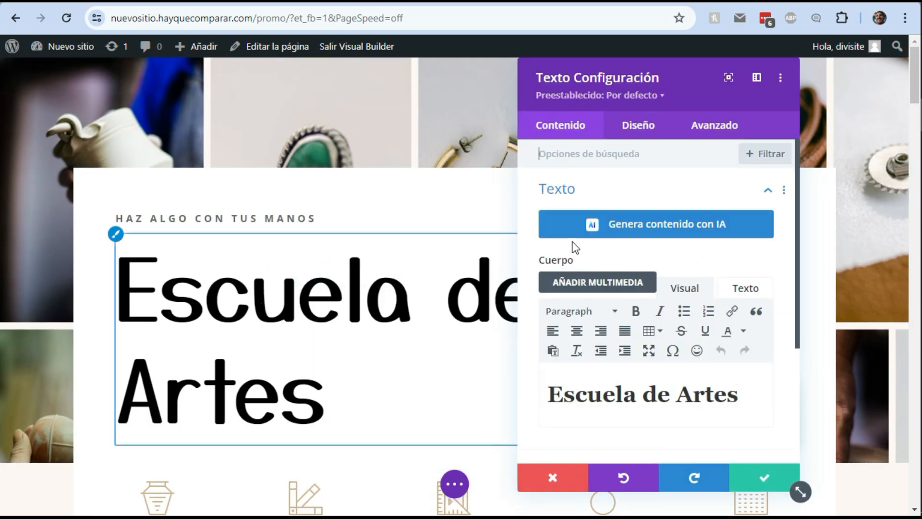
click(629, 122)
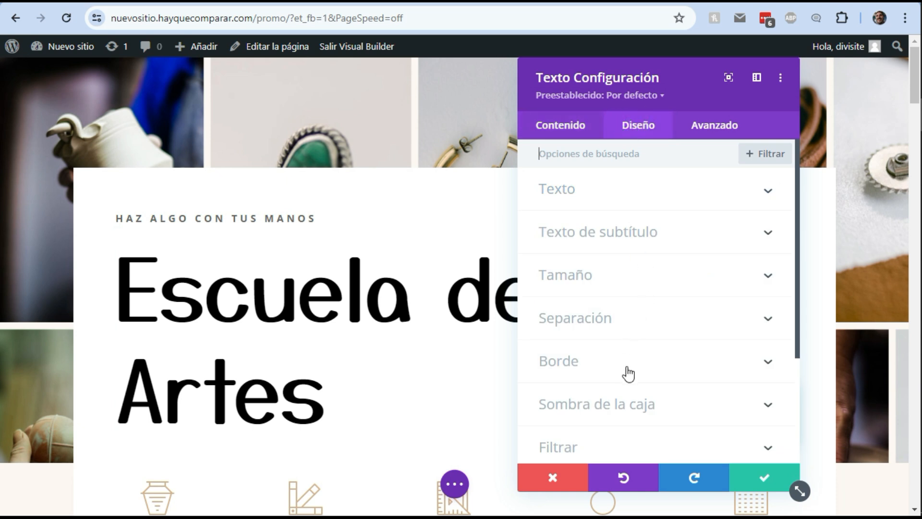
click(634, 408)
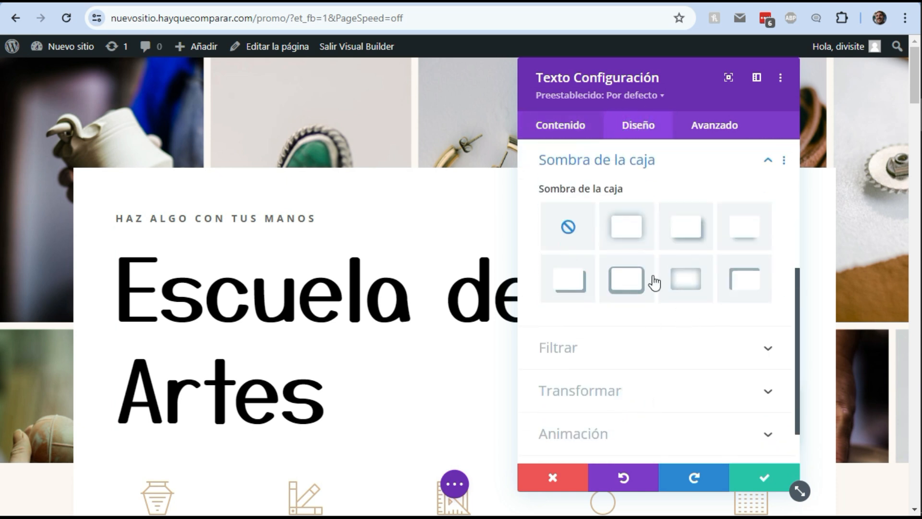
scroll(696, 312, down, 1)
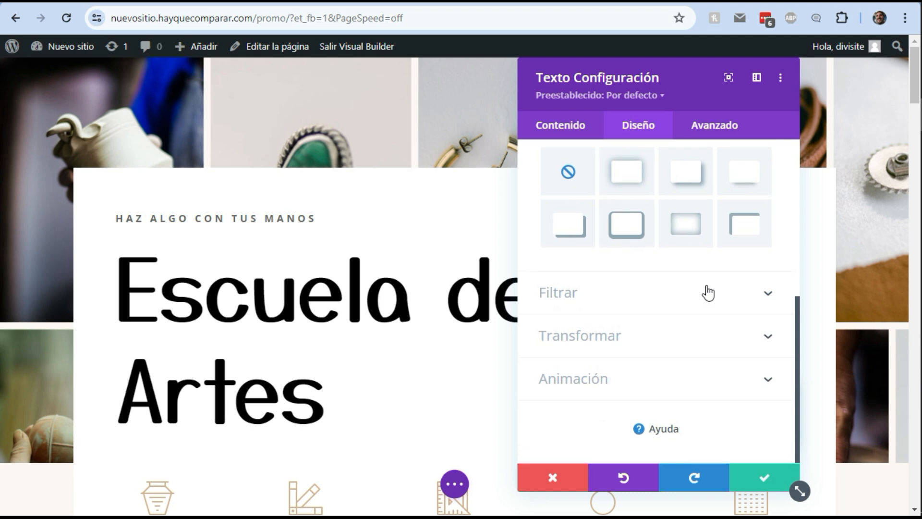
scroll(706, 293, up, 3)
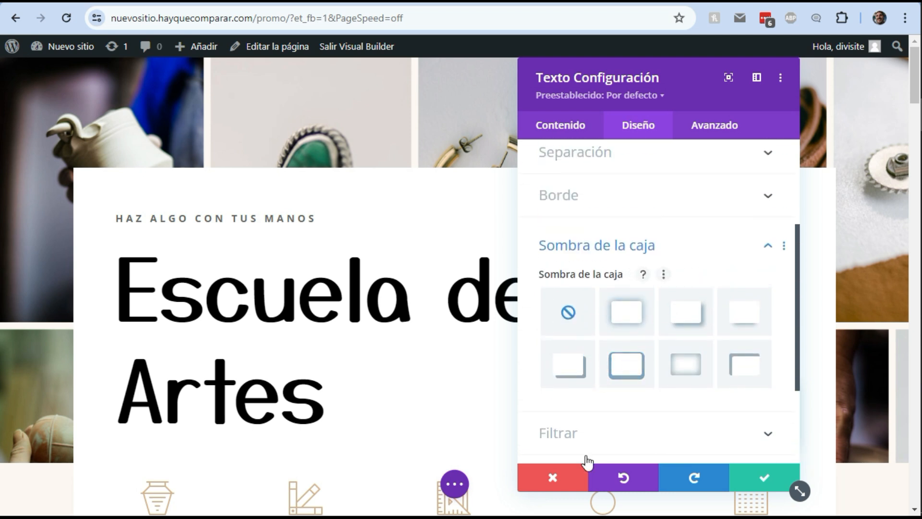
click(566, 488)
Open the Sobre Nosotros image's design settings and set its border width to 0px
scroll(323, 367, down, 15)
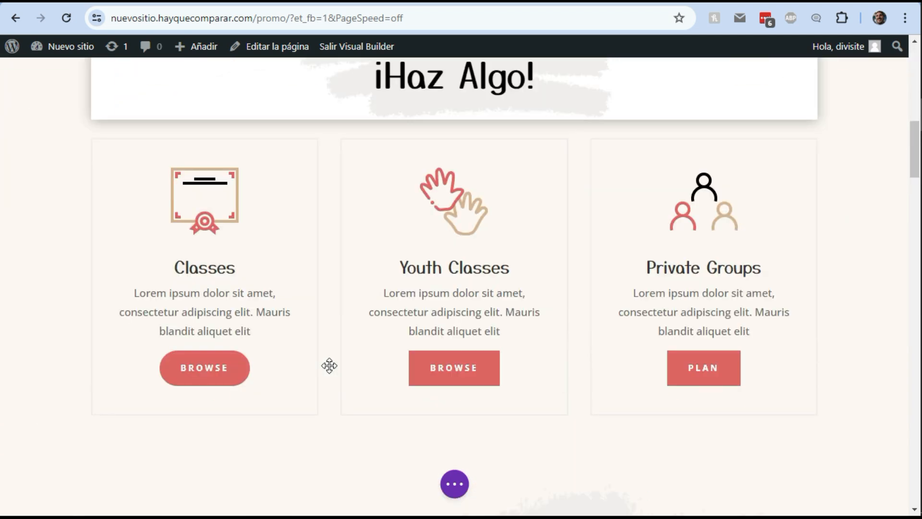
scroll(329, 366, down, 10)
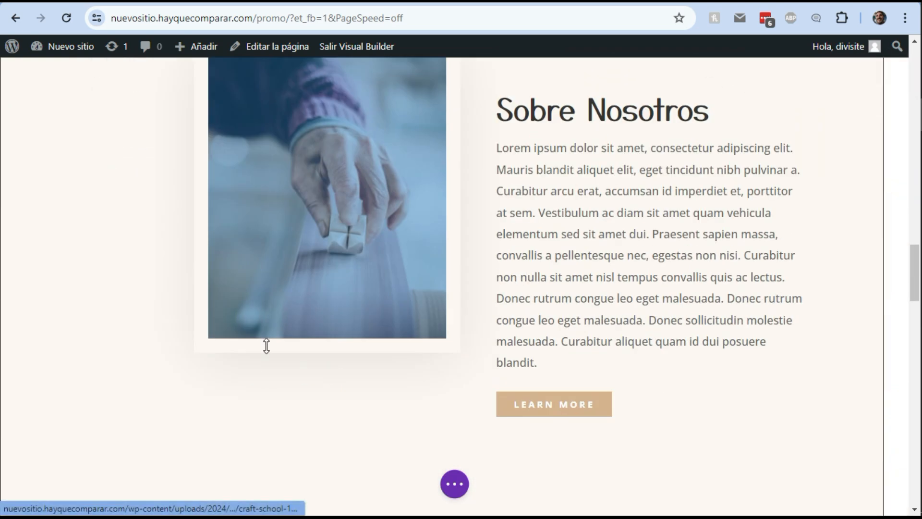
scroll(329, 299, up, 3)
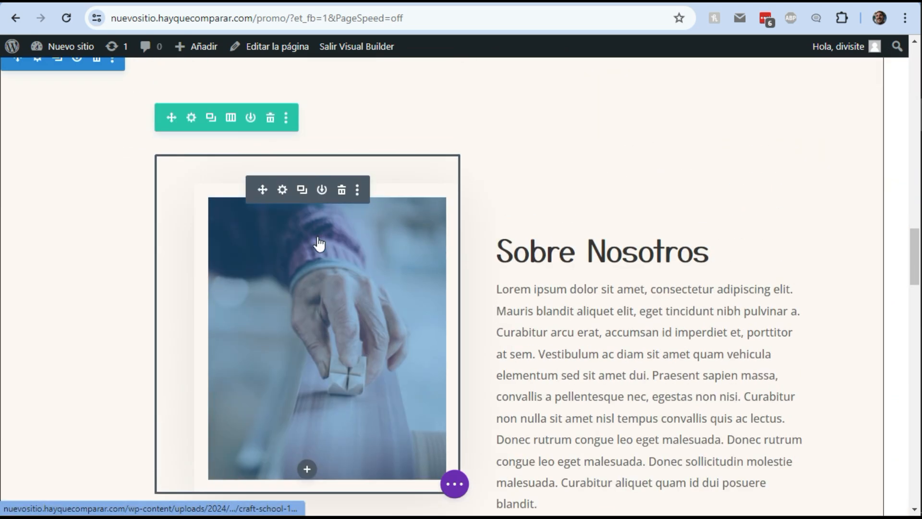
click(285, 188)
click(632, 125)
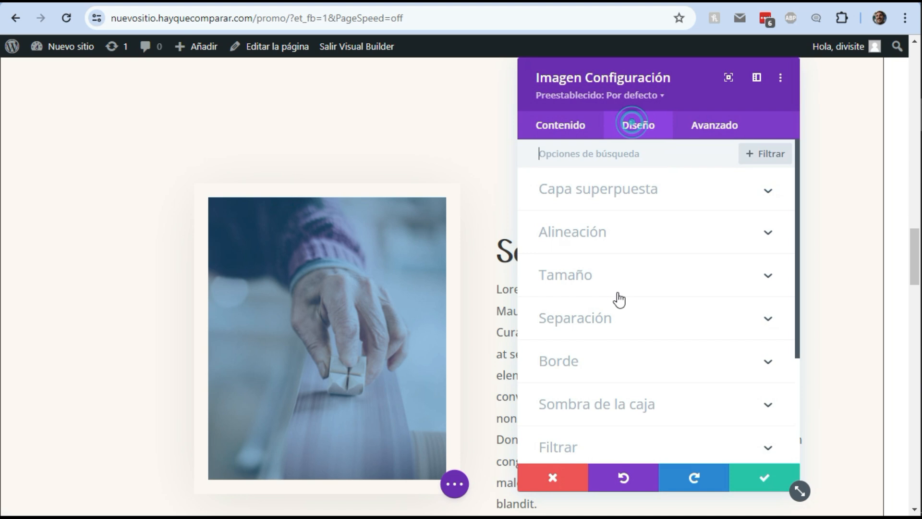
click(619, 368)
scroll(726, 360, down, 4)
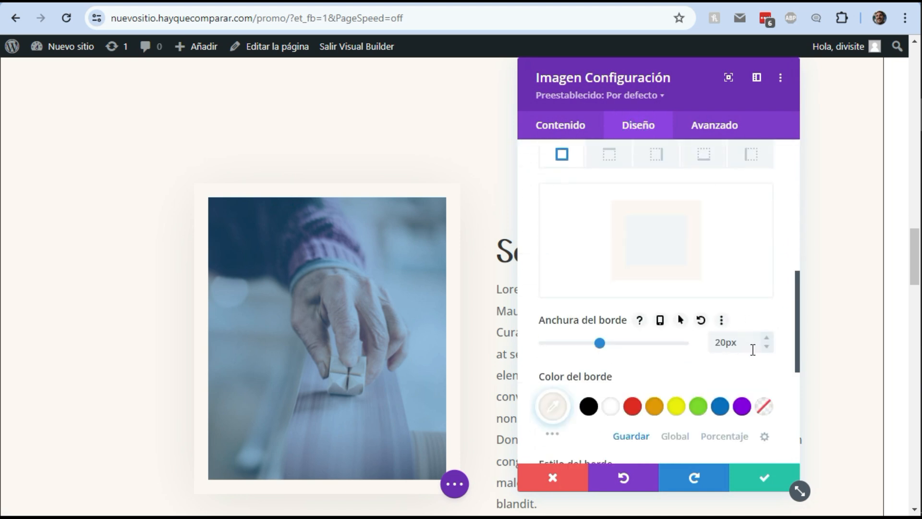
drag(600, 344, 430, 355)
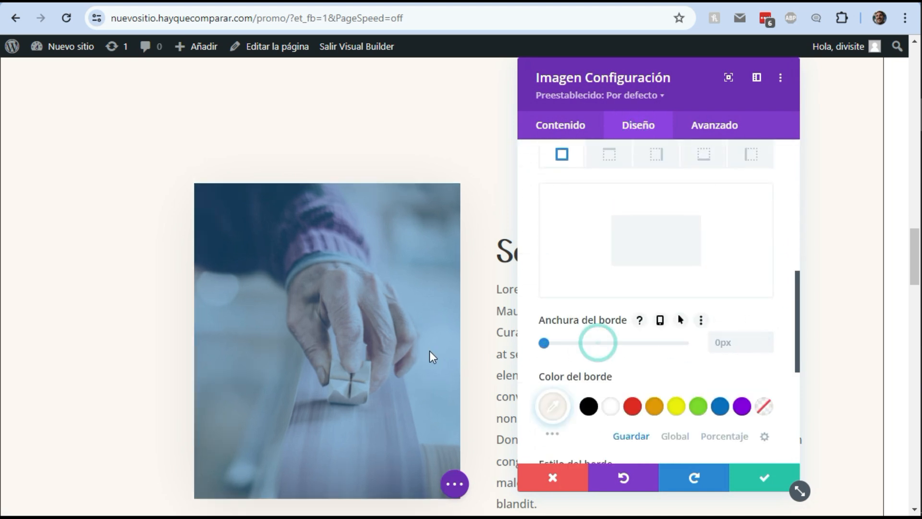
Open the image's box shadow options and apply the third box shadow preset
scroll(593, 351, down, 4)
scroll(596, 350, up, 1)
scroll(597, 352, down, 1)
click(614, 331)
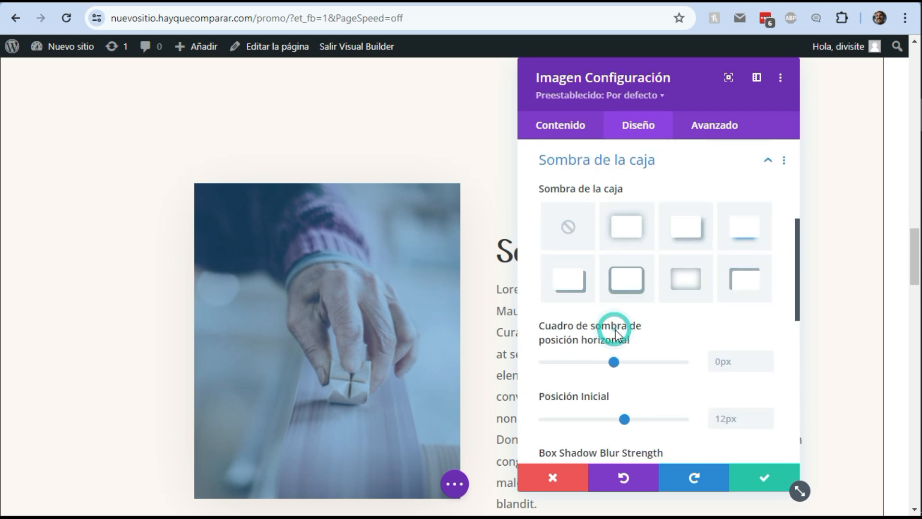
click(691, 248)
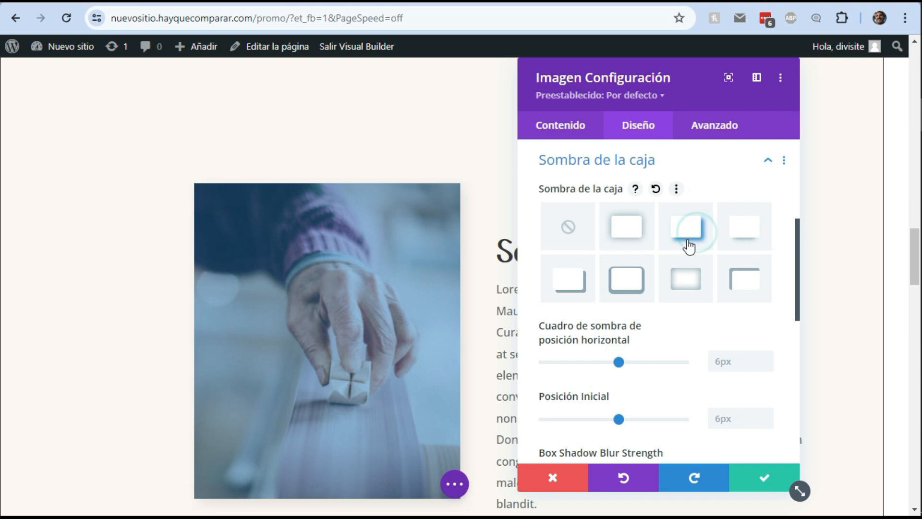
Set the image's shadow colour to black and its blur strength to 24px, then save the image settings
scroll(685, 289, down, 5)
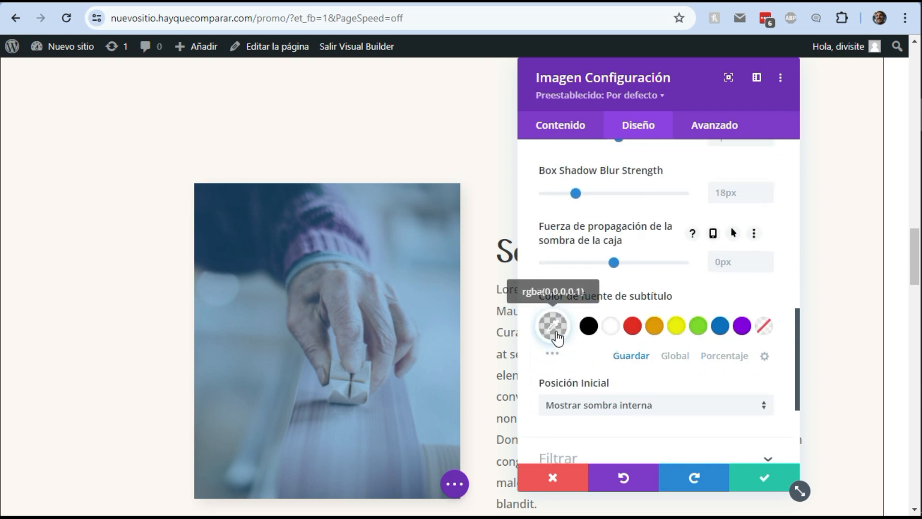
click(588, 328)
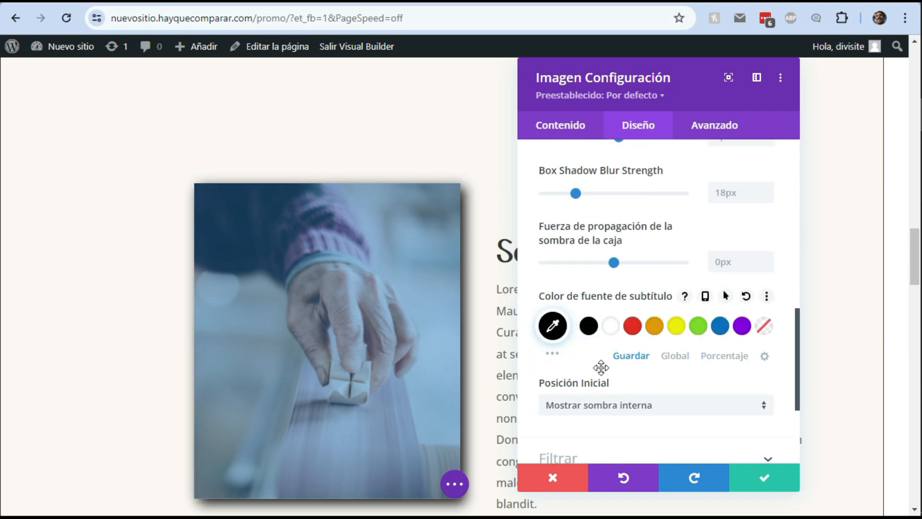
scroll(641, 301, up, 1)
drag(579, 265, 587, 266)
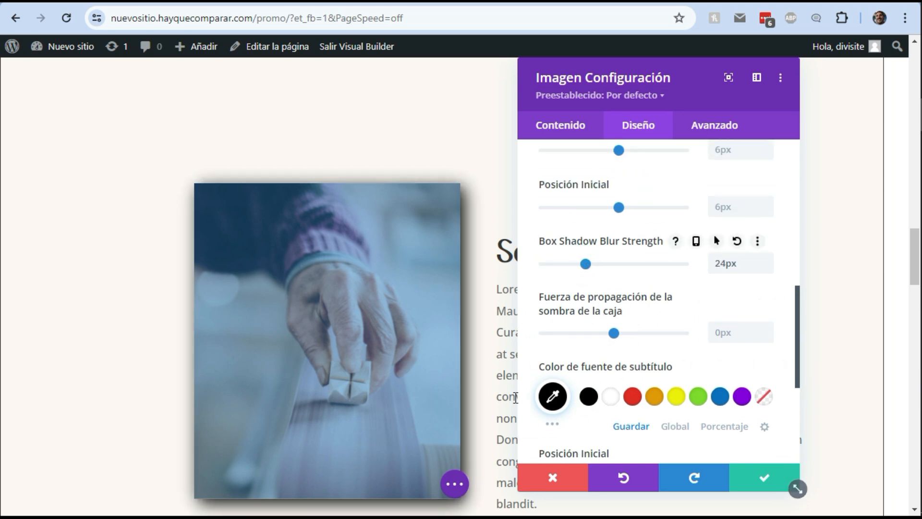
click(765, 479)
Scroll around the Sobre Nosotros section to examine the image's new shadow on the page
click(107, 379)
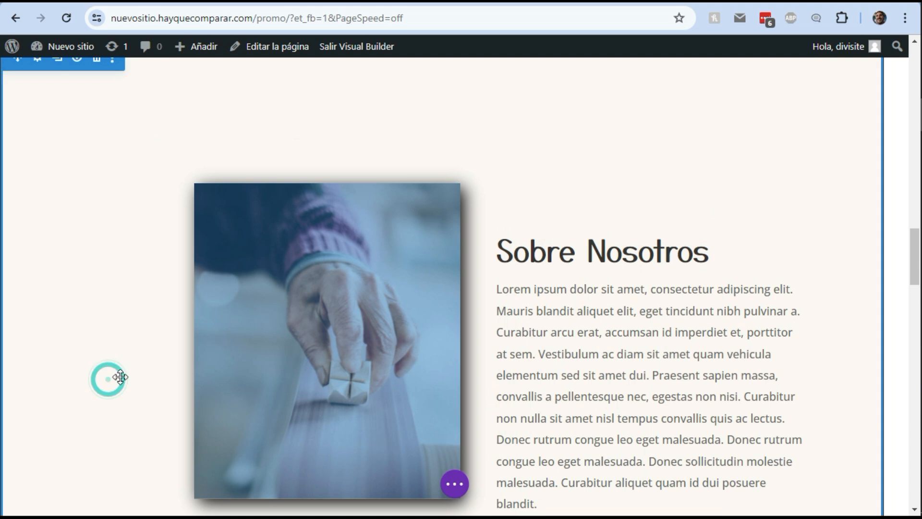
click(801, 220)
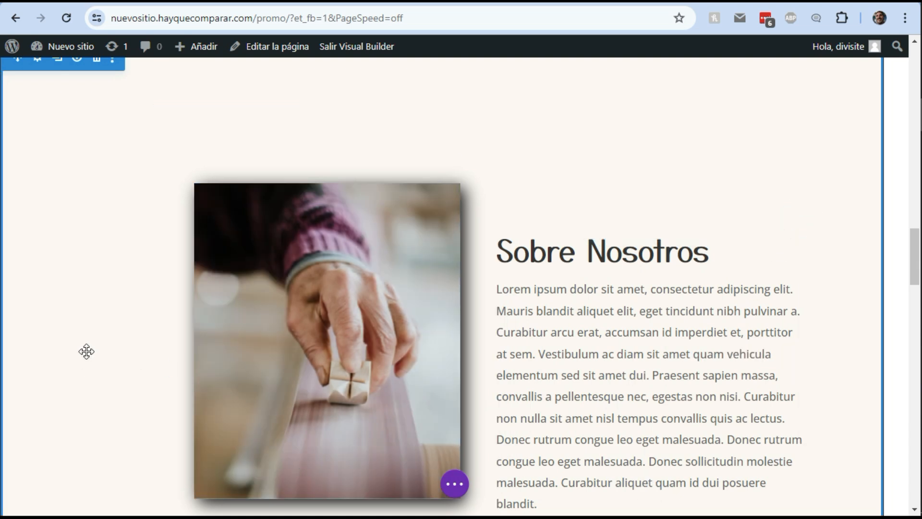
scroll(86, 351, down, 1)
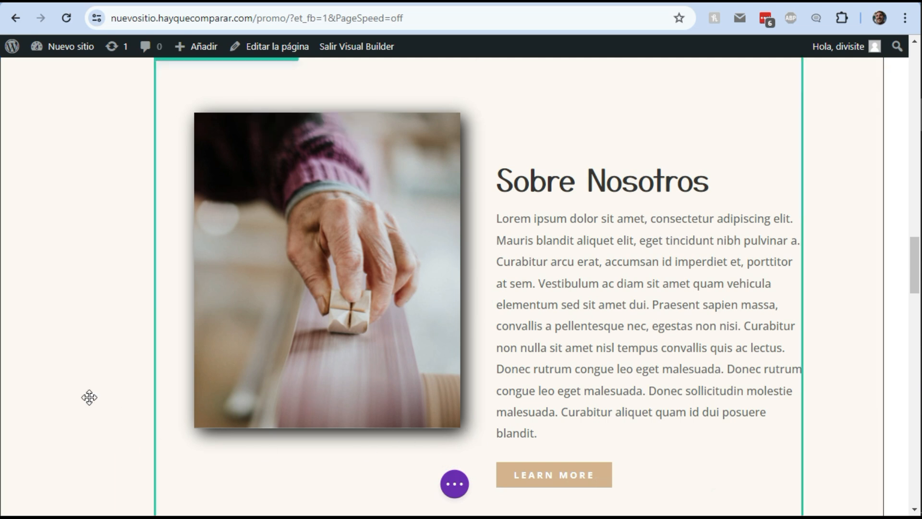
scroll(29, 379, down, 1)
scroll(29, 377, up, 1)
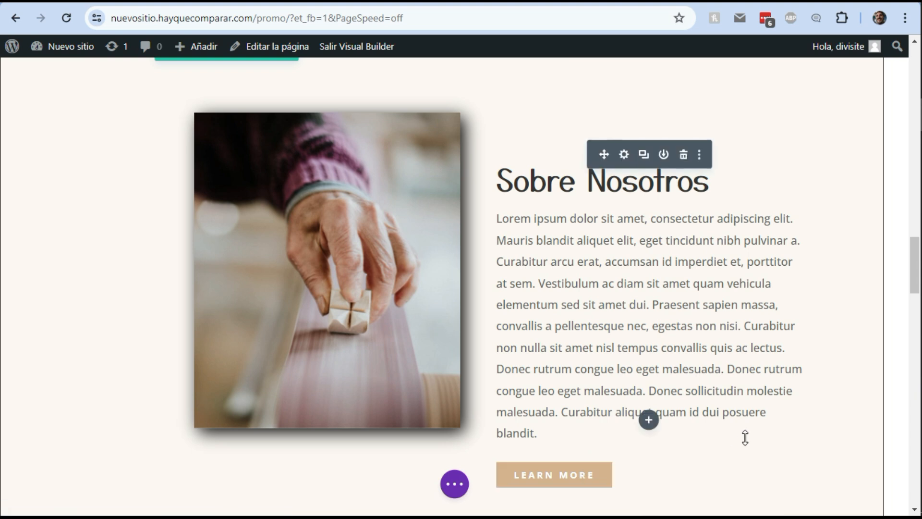
scroll(745, 436, down, 6)
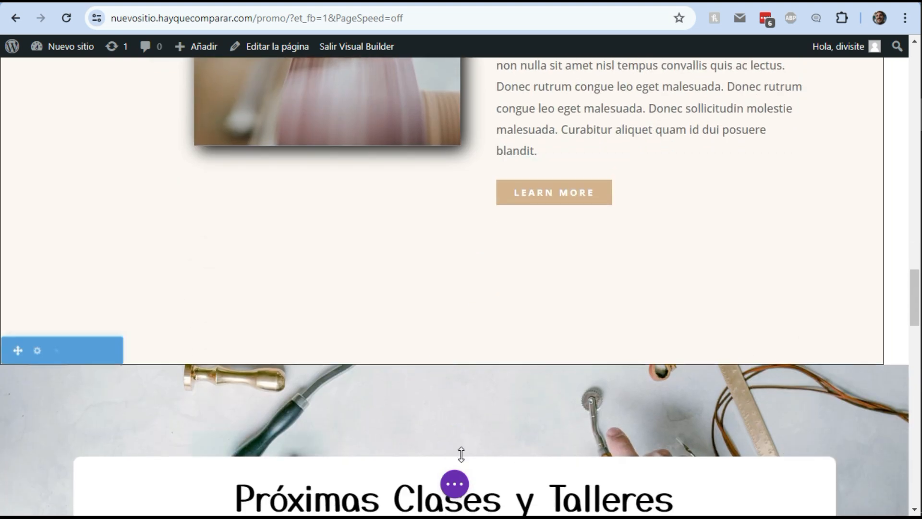
scroll(462, 454, down, 4)
scroll(455, 445, up, 4)
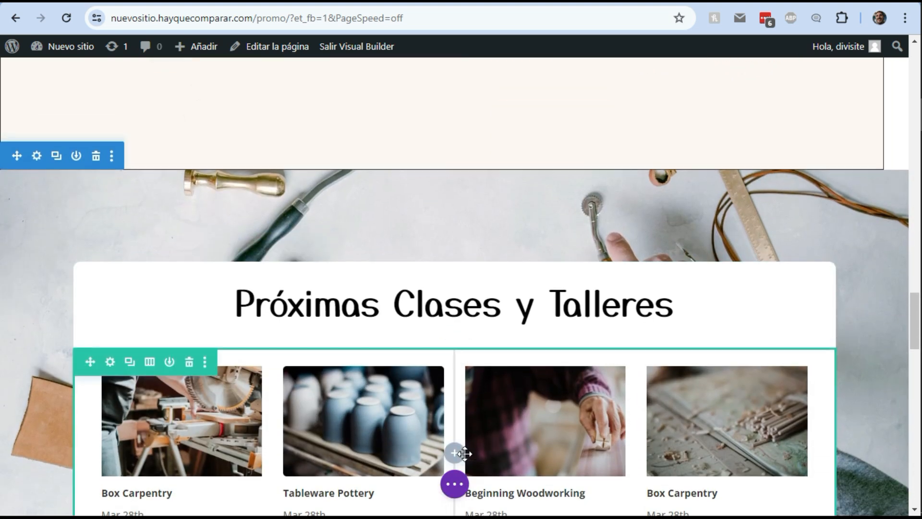
scroll(88, 316, up, 4)
scroll(88, 316, up, 3)
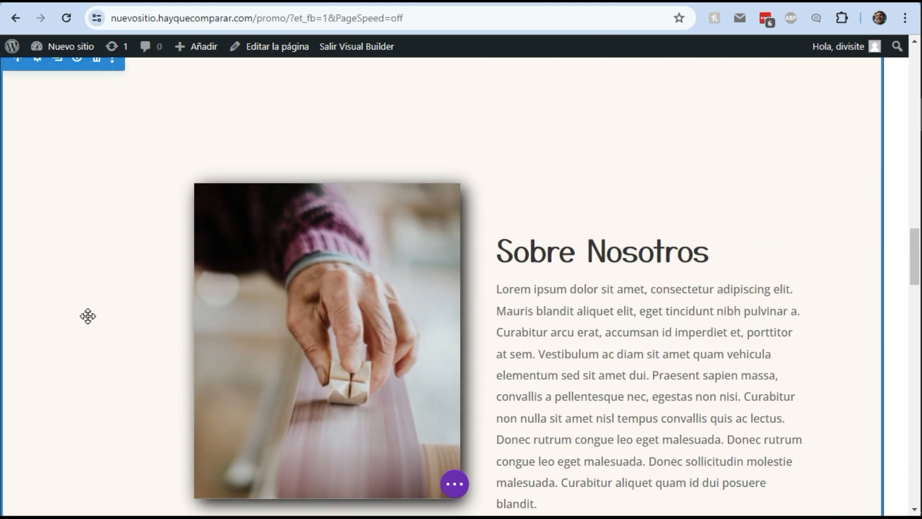
scroll(88, 316, down, 1)
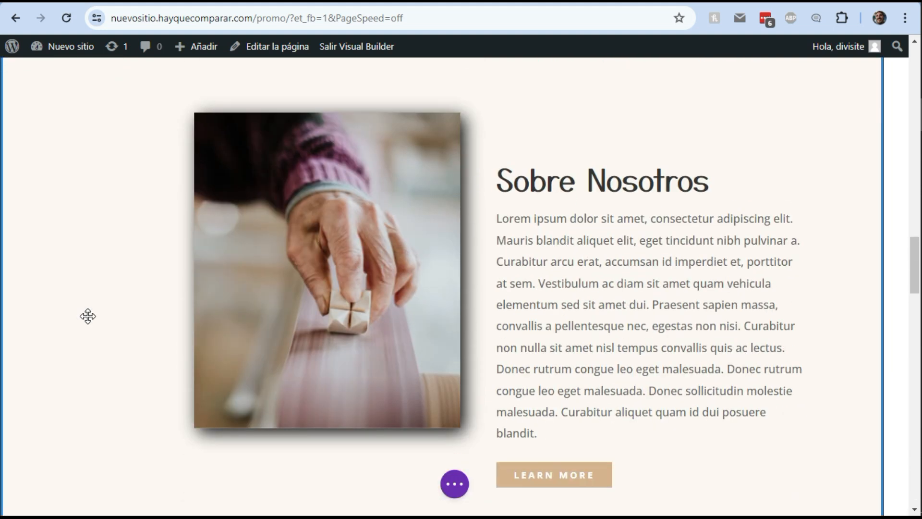